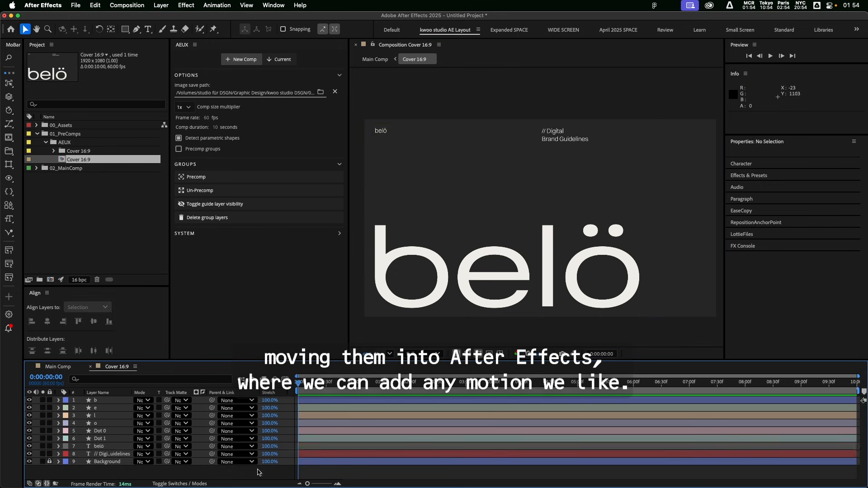
pyautogui.press('super+a')
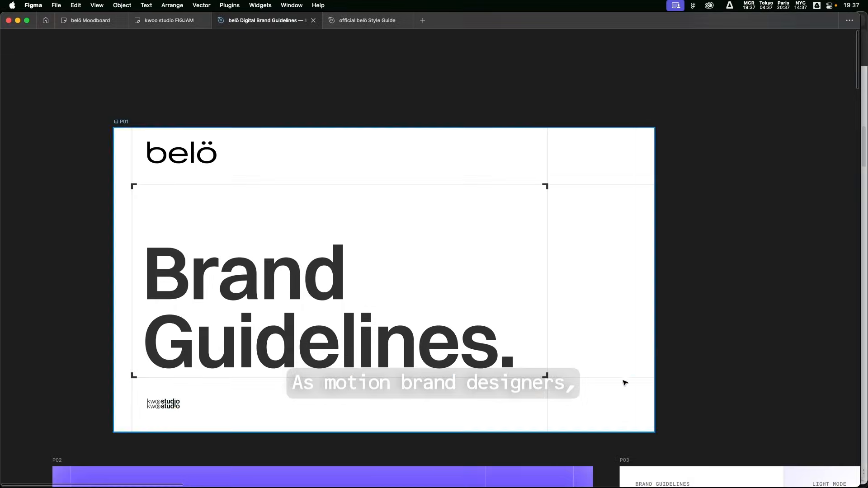
pyautogui.moveTo(702, 386); pyautogui.dragTo(700, 398)
pyautogui.scroll(1, 397, 374)
pyautogui.moveTo(386, 371); pyautogui.dragTo(434, 368)
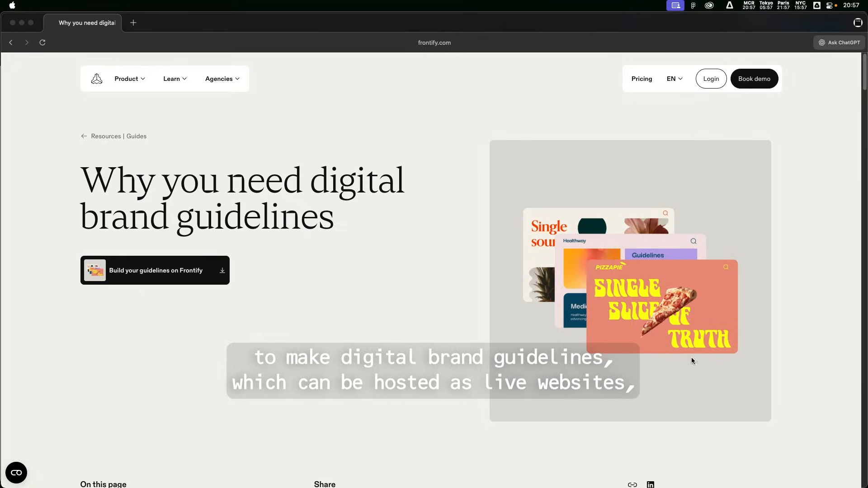
# Read through the Frontify article on digital brand guidelines and the Motion section of Vevo's brand site
pyautogui.click(800, 338)
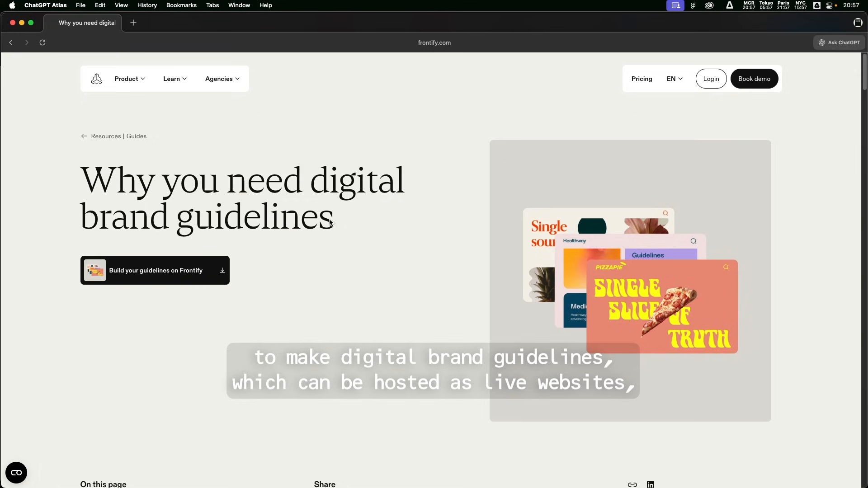
pyautogui.moveTo(312, 192); pyautogui.dragTo(370, 296)
pyautogui.click(460, 266)
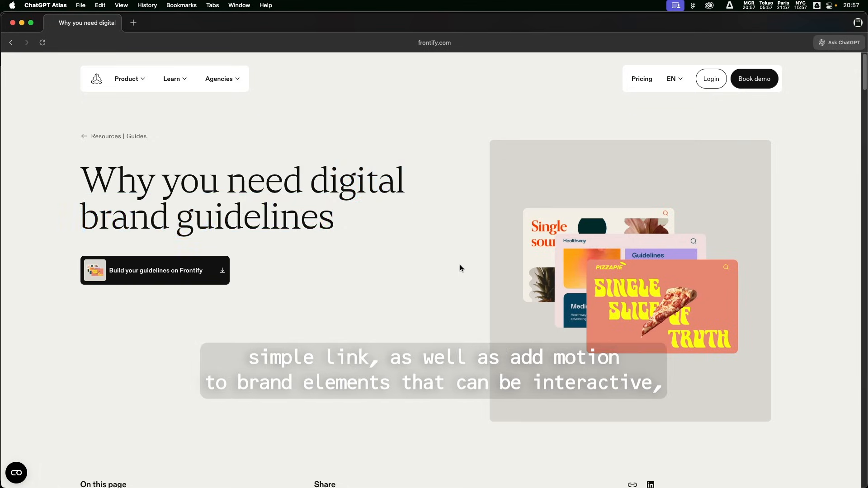
pyautogui.scroll(-3, 451, 380)
pyautogui.scroll(-6, 450, 379)
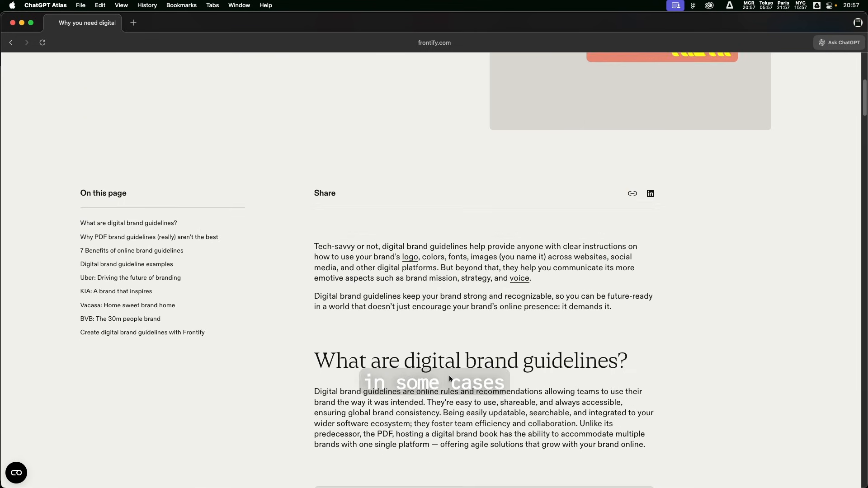
pyautogui.scroll(-3, 450, 379)
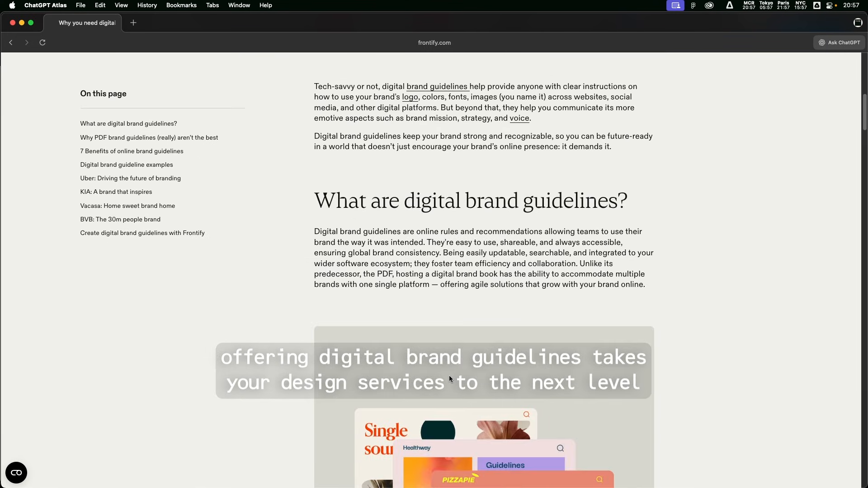
pyautogui.scroll(-2, 450, 379)
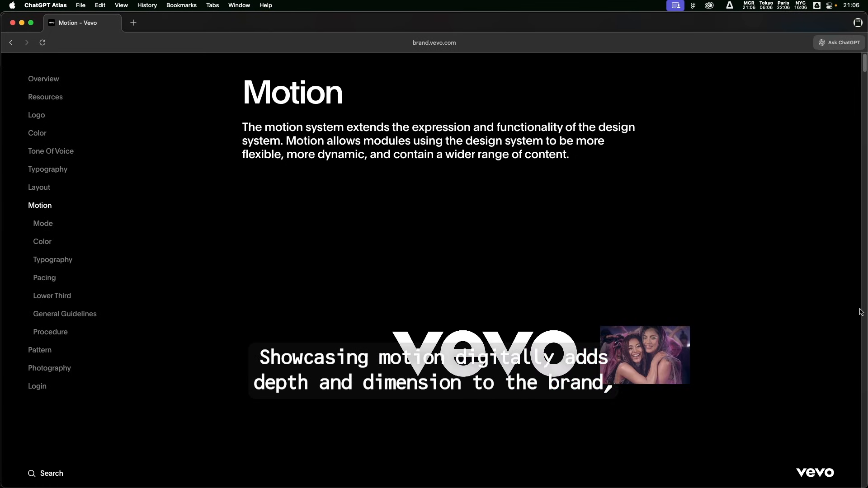
pyautogui.scroll(-10, 861, 312)
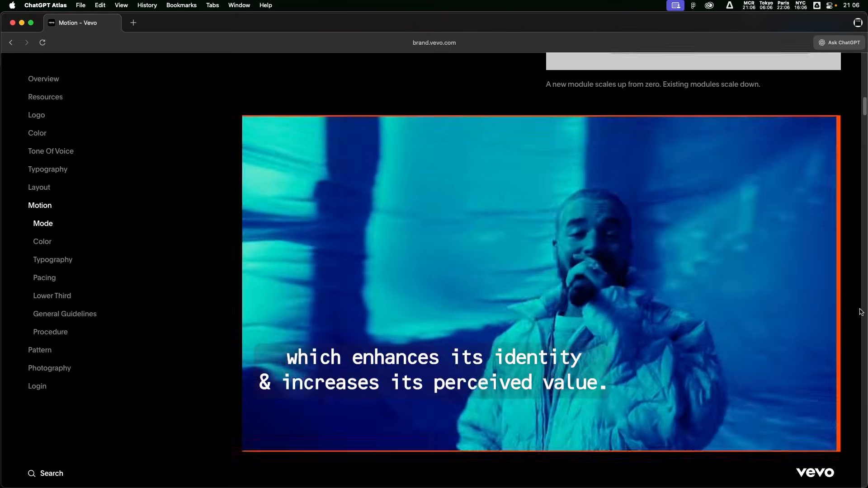
pyautogui.scroll(-10, 861, 312)
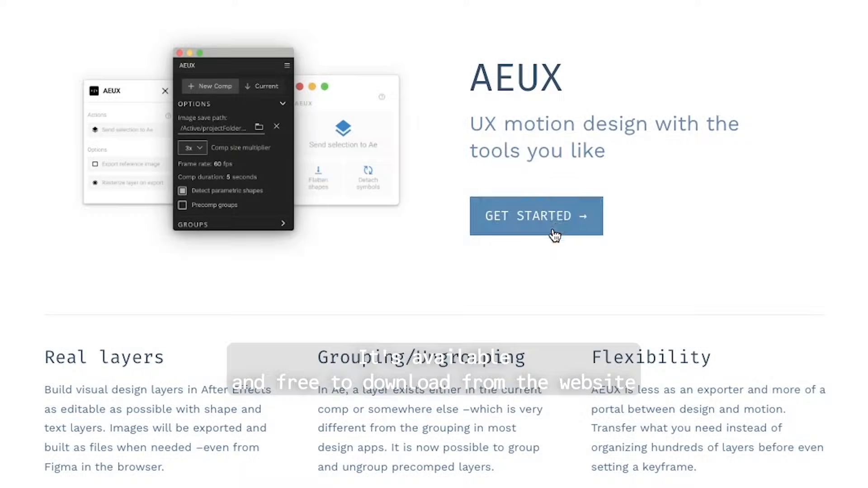
# Go from the AEUX home page through its getting-started guide to the download page and download version 0.8.2
pyautogui.click(559, 228)
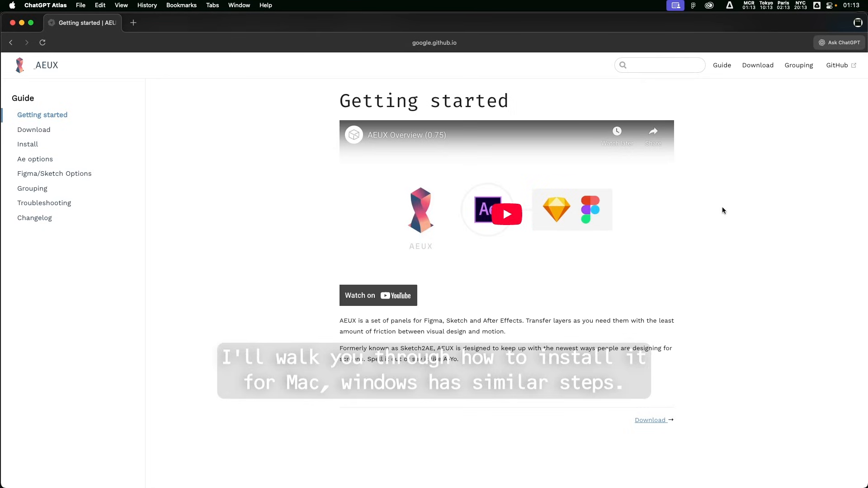
pyautogui.click(652, 420)
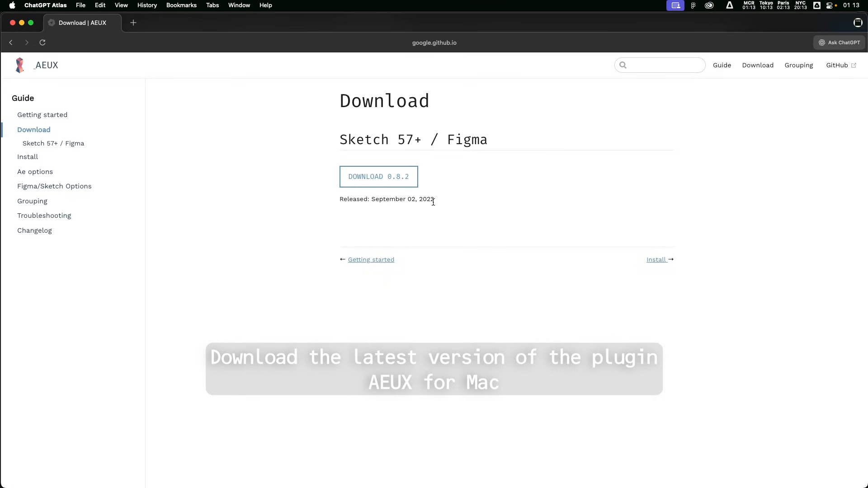
pyautogui.click(384, 179)
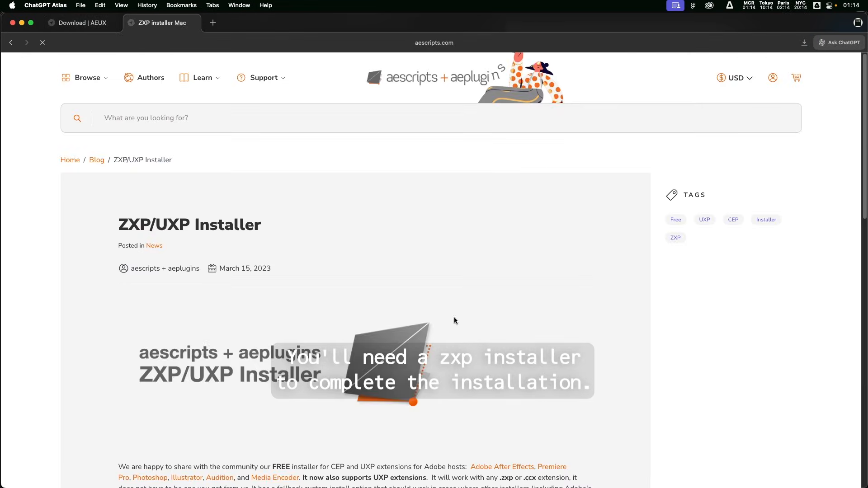
# Look over the ZXP/UXP Installer page on aescripts.com and launch the installed ZXP Installer app
pyautogui.scroll(-2, 47, 244)
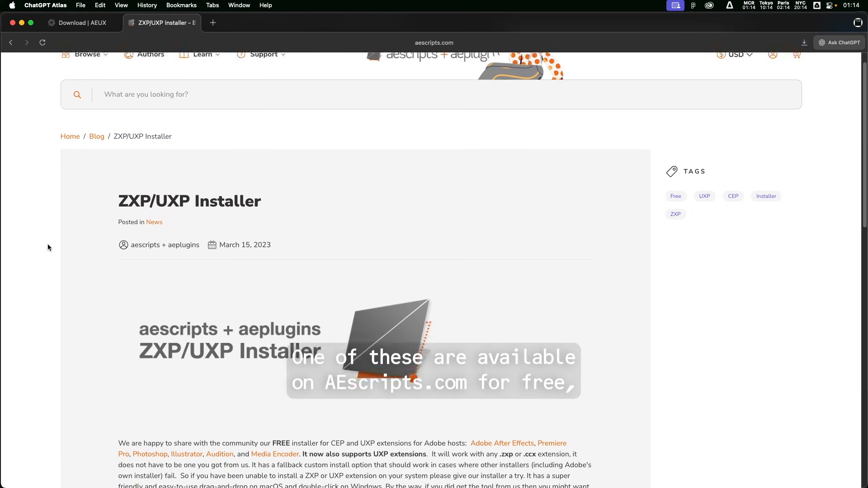
pyautogui.press('super+l')
pyautogui.click(106, 152)
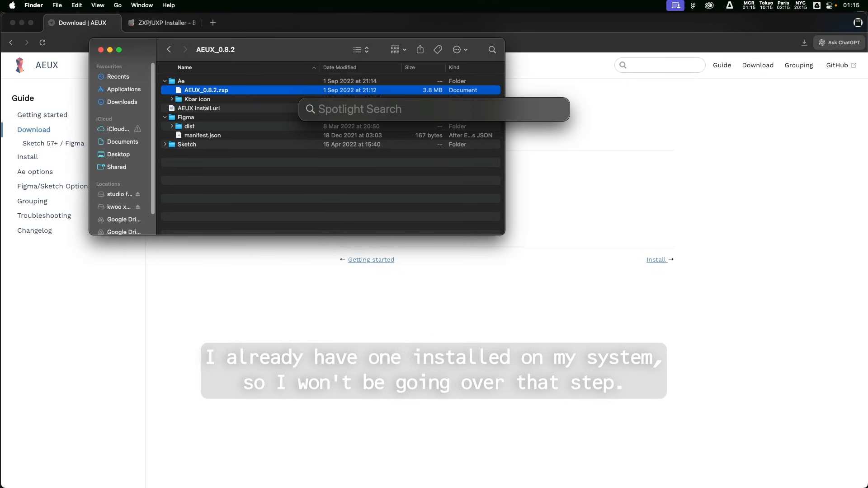
pyautogui.write('zxp installer')
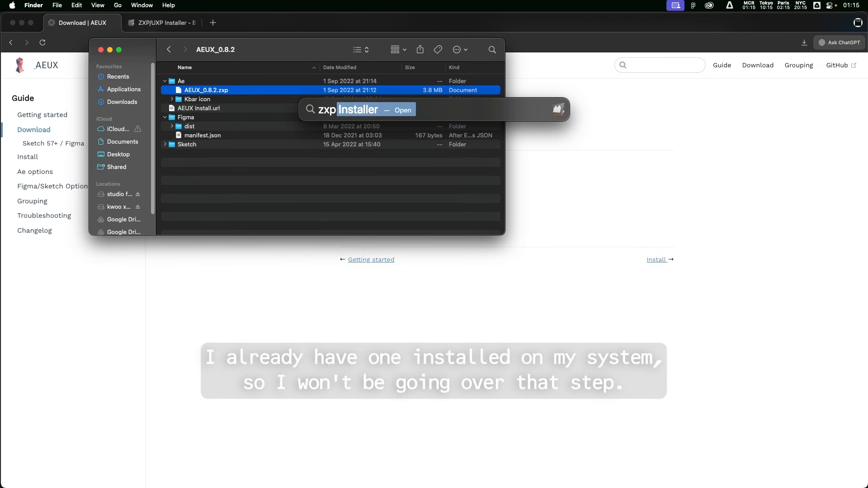
pyautogui.press('Return')
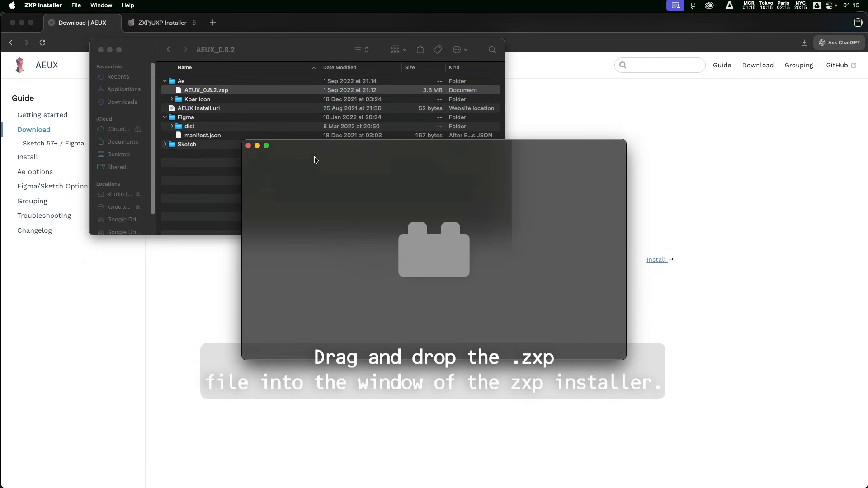
# Place the ZXP Installer window beside the AEUX_0.8.2 folder and install AEUX_0.8.2.zxp with it
pyautogui.moveTo(299, 157); pyautogui.dragTo(482, 168)
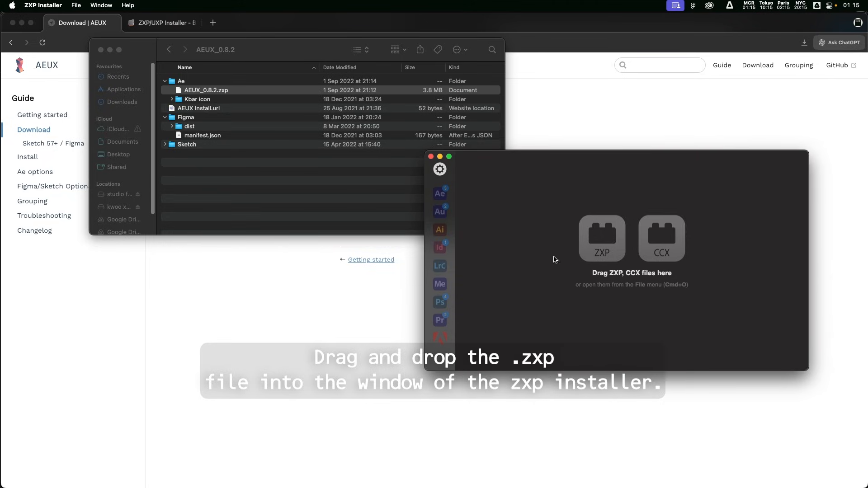
pyautogui.click(201, 93)
pyautogui.click(247, 100)
pyautogui.moveTo(189, 92); pyautogui.dragTo(601, 219)
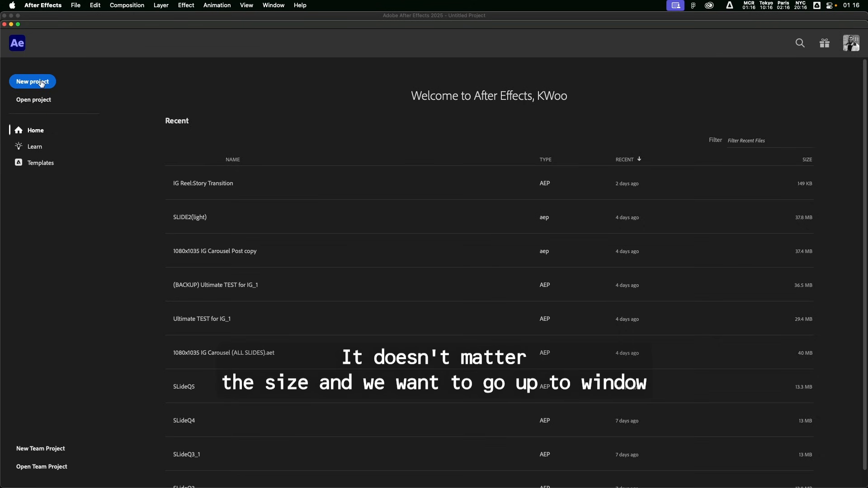
# Create a new After Effects project with a default composition and look for AEUX among the extensions
pyautogui.click(42, 83)
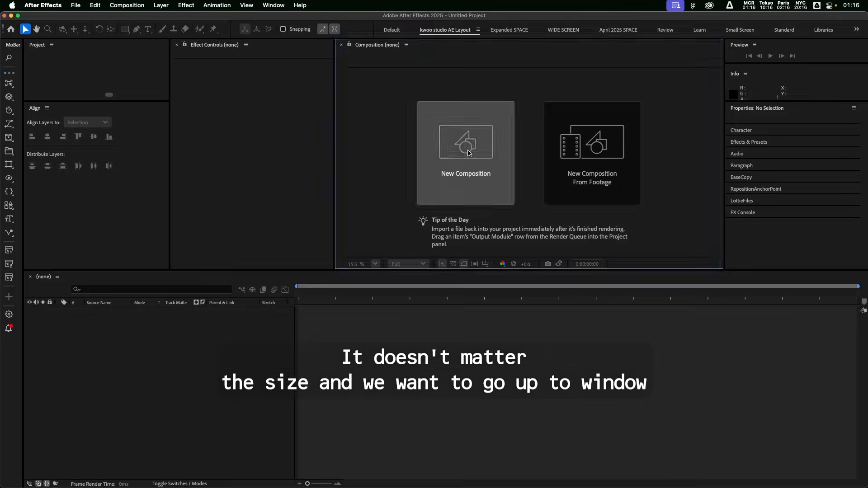
pyautogui.click(465, 156)
pyautogui.press('Return')
pyautogui.click(66, 10)
pyautogui.moveTo(408, 129)
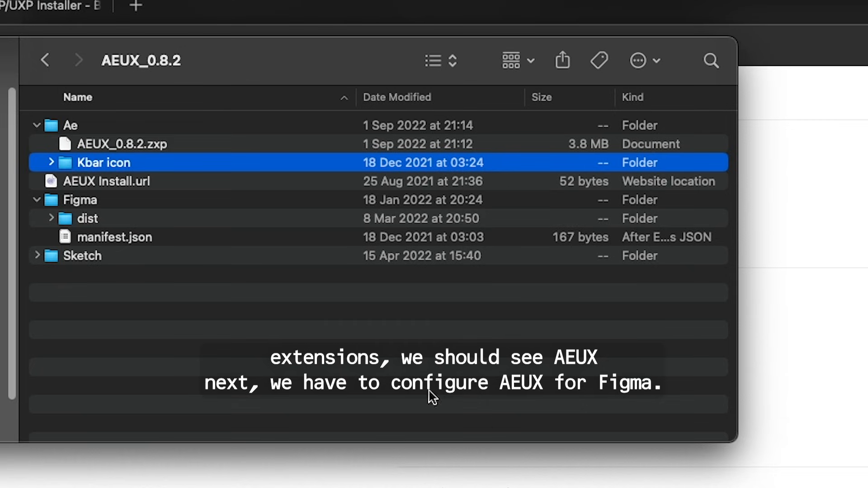
# Import the AEUX plugin into Figma from manifest.json in the downloaded Figma folder and allow access to the Downloads folder
pyautogui.click(102, 239)
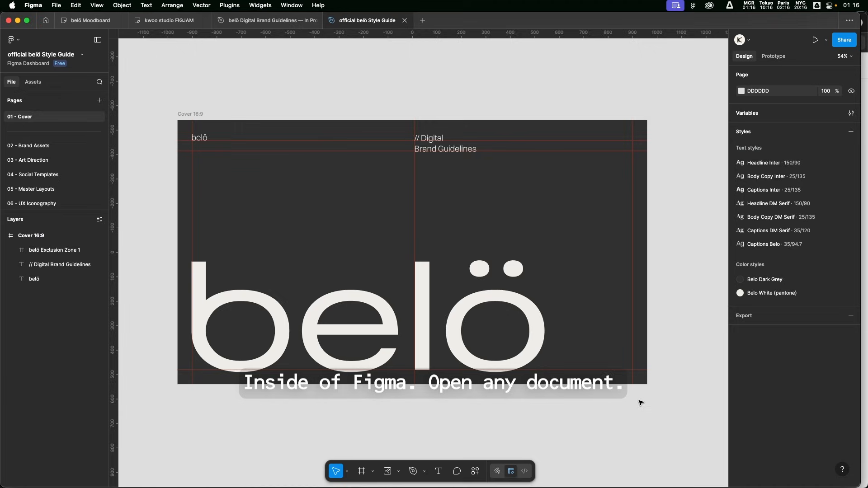
pyautogui.moveTo(639, 403); pyautogui.dragTo(639, 341)
pyautogui.rightClick(520, 374)
pyautogui.moveTo(544, 441)
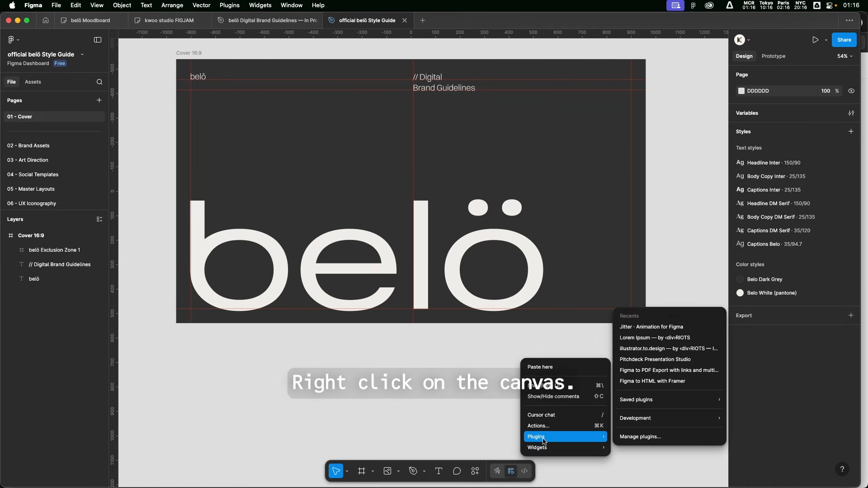
pyautogui.moveTo(638, 422)
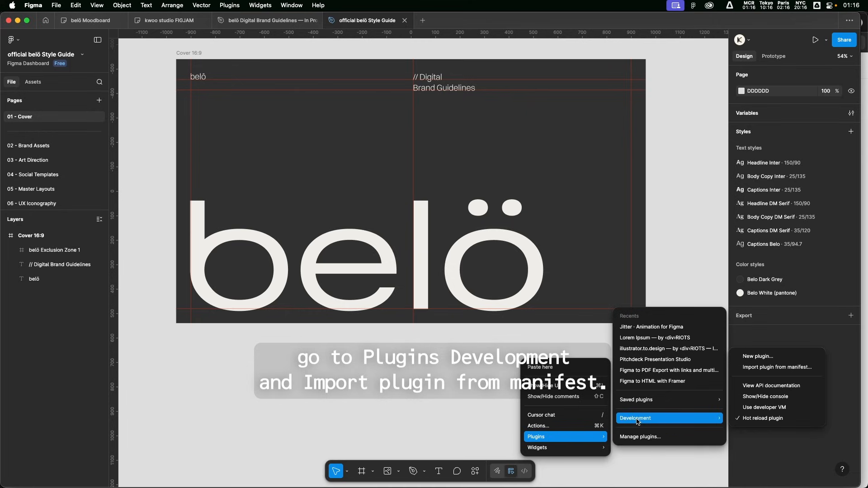
pyautogui.click(787, 370)
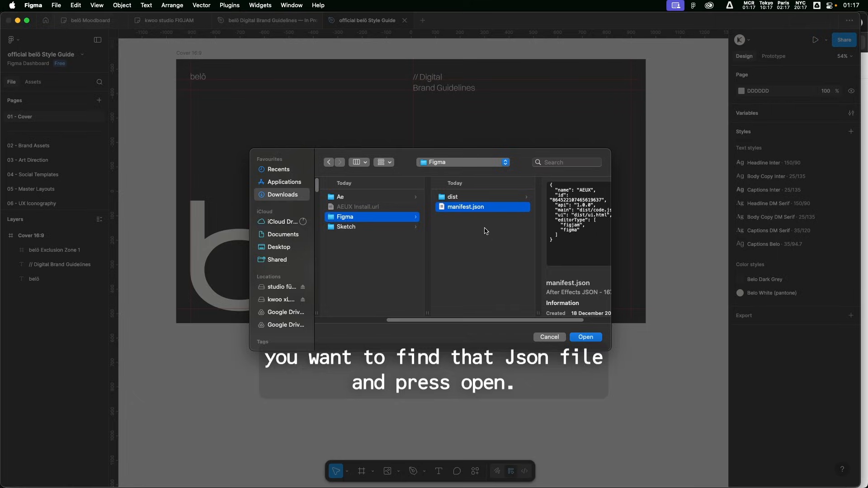
pyautogui.click(586, 338)
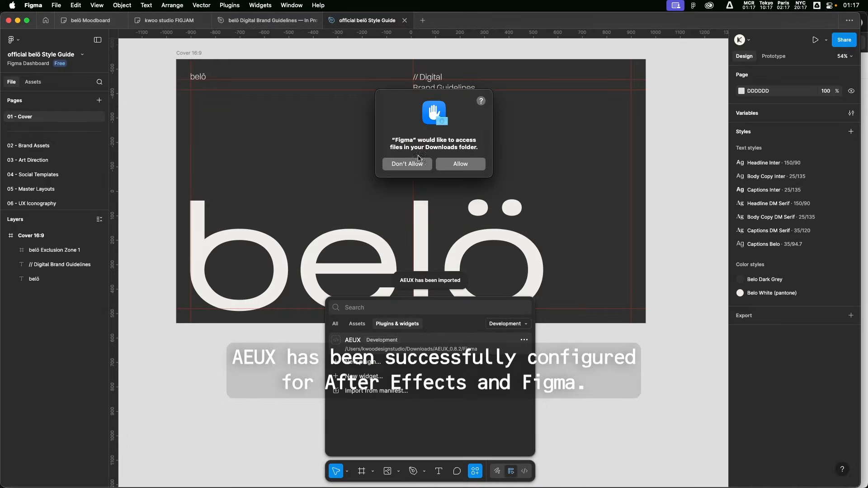
pyautogui.click(461, 163)
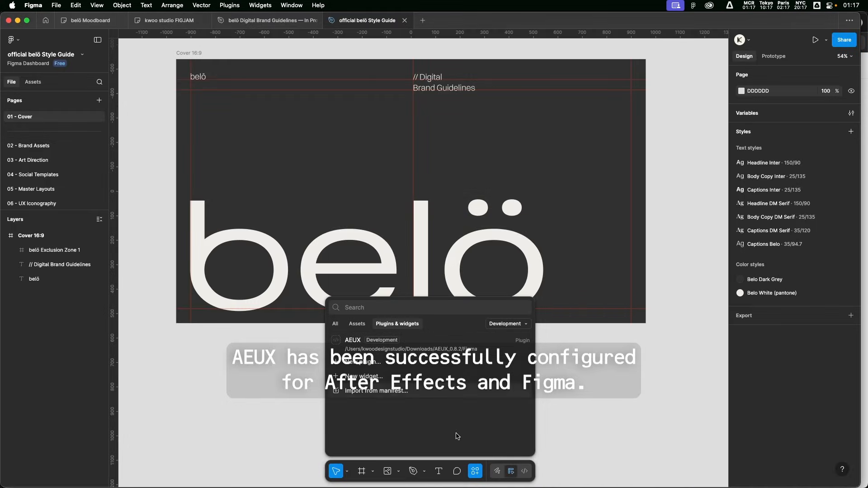
# Search the Mac for the Keyboard settings and open them
pyautogui.press('super+space')
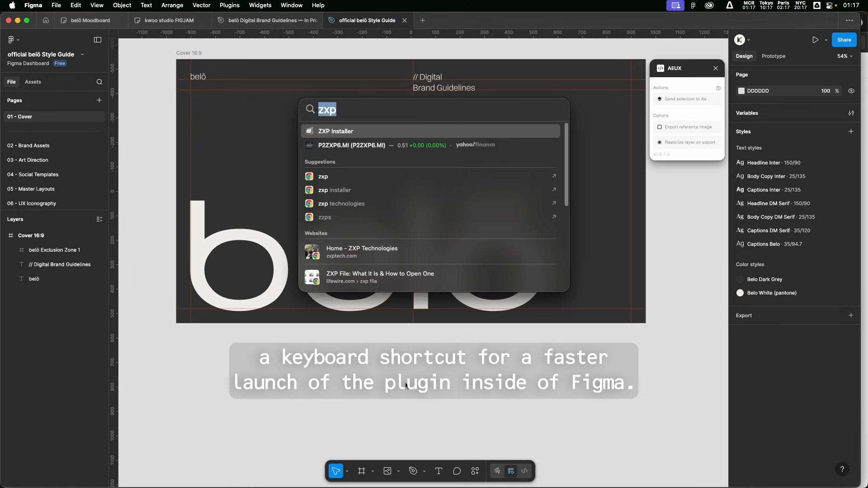
pyautogui.write('kee')
pyautogui.press('BackSpace')
pyautogui.press('BackSpace')
pyautogui.write('yb')
pyautogui.press('BackSpace')
pyautogui.press('BackSpace')
pyautogui.write('eyb')
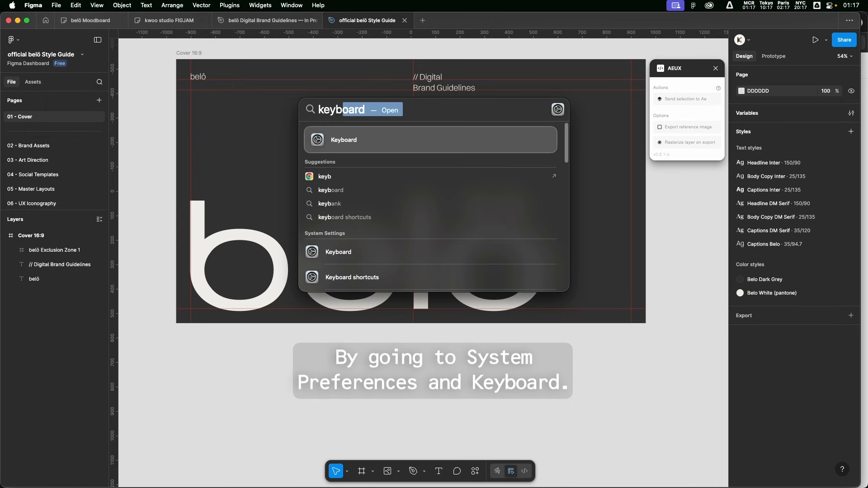
pyautogui.press('Return')
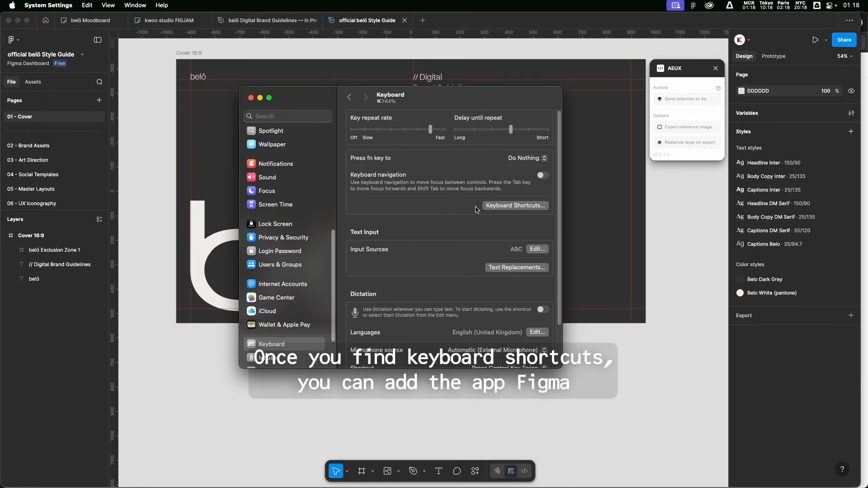
# Add an app shortcut for Figma with the menu title AEUX and the key combination Option+Shift+Command+X
pyautogui.click(501, 205)
pyautogui.click(289, 292)
pyautogui.click(355, 319)
pyautogui.click(479, 184)
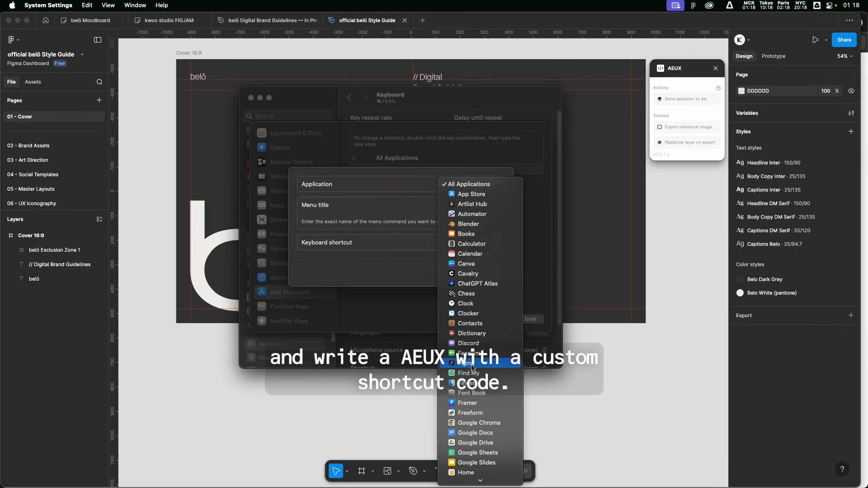
pyautogui.click(478, 368)
pyautogui.write('AEUX')
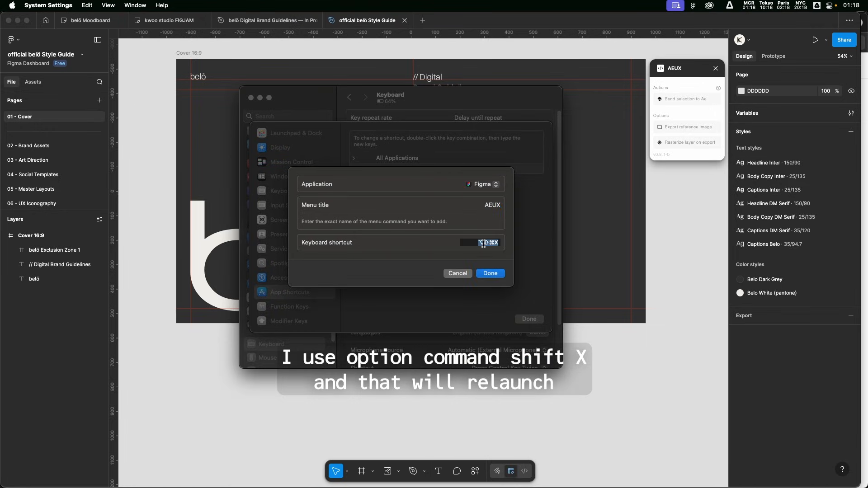
pyautogui.click(492, 273)
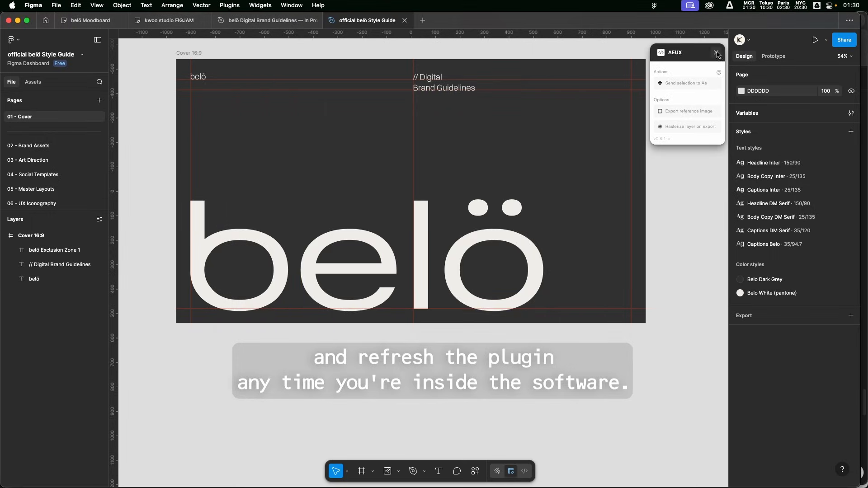
# Close the AEUX plugin in Figma and relaunch it
pyautogui.click(717, 53)
pyautogui.press('super+alt+p')
pyautogui.click(717, 53)
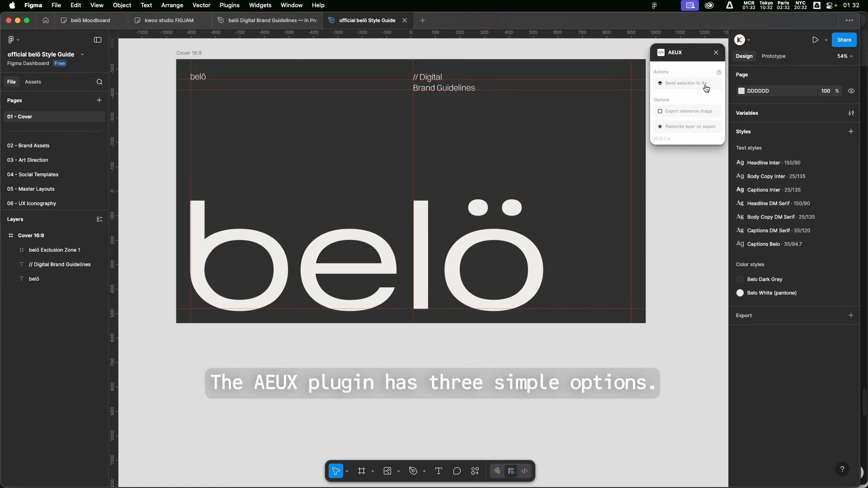
# Select the Cover 16:9 frame on the canvas
pyautogui.click(189, 54)
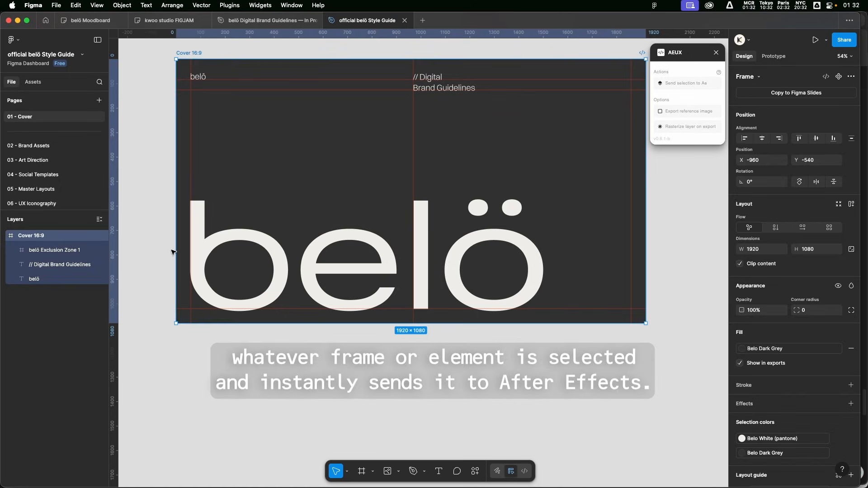
pyautogui.moveTo(174, 55); pyautogui.dragTo(655, 345)
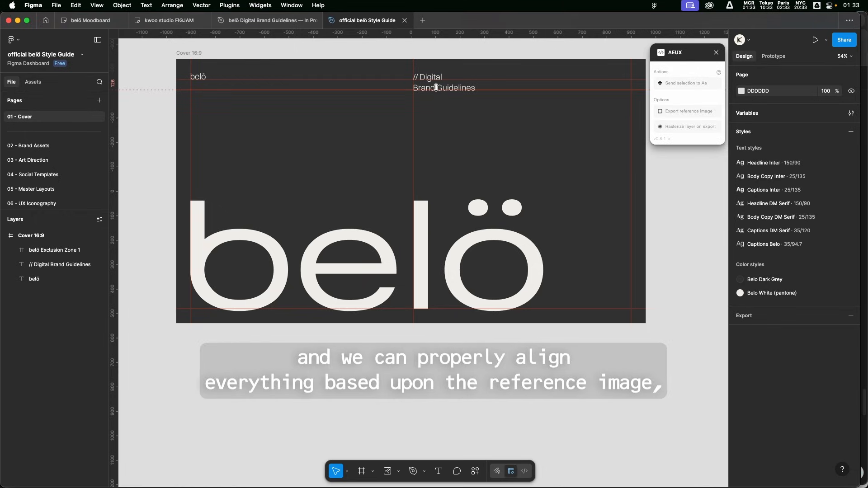
# Try moving the "// Digital Brand Guidelines" text to X 1212 in the Cover 16:9 frame and undo the move
pyautogui.moveTo(436, 87); pyautogui.dragTo(498, 90)
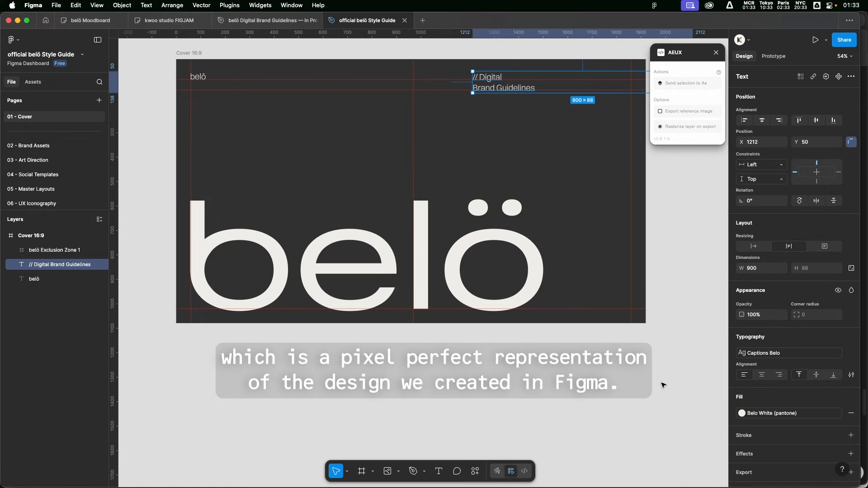
pyautogui.press('cmd+z')
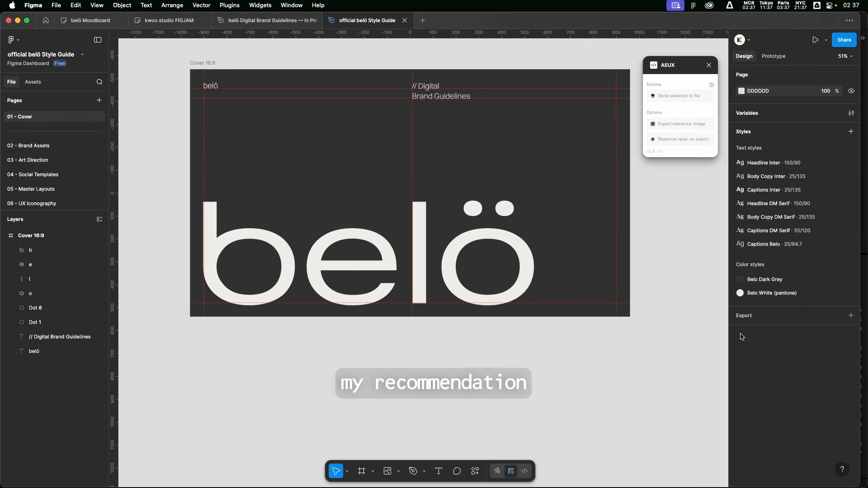
# Select the Cover 16:9 frame on the canvas and view its properties down to the export section
pyautogui.moveTo(719, 302)
pyautogui.mouseDown()
pyautogui.moveTo(814, 344)
pyautogui.moveTo(862, 342)
pyautogui.moveTo(857, 332)
pyautogui.mouseUp()
pyautogui.click(251, 106)
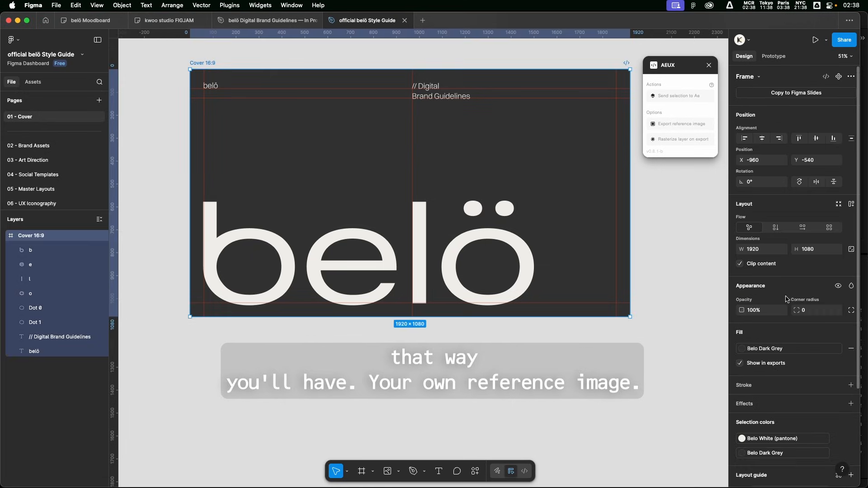
pyautogui.moveTo(724, 398); pyautogui.dragTo(854, 473)
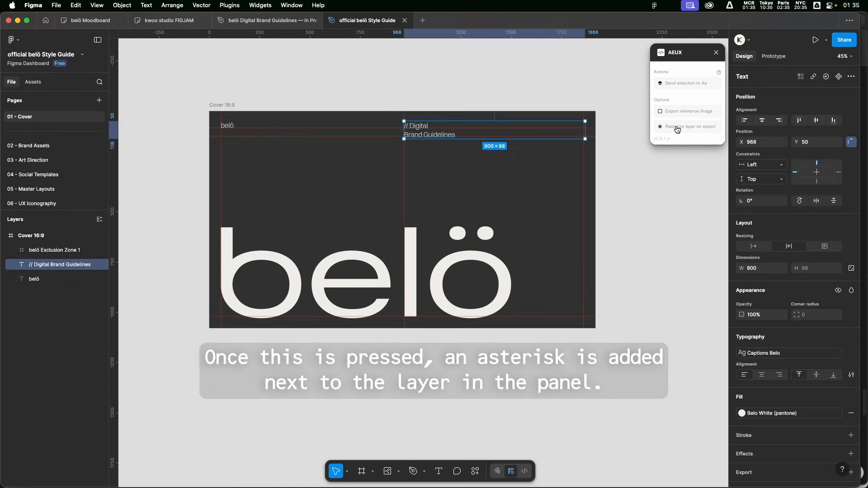
# Mark the "// Digital Brand Guidelines" text layer for rasterizing on export with AEUX and clear the selection
pyautogui.click(677, 127)
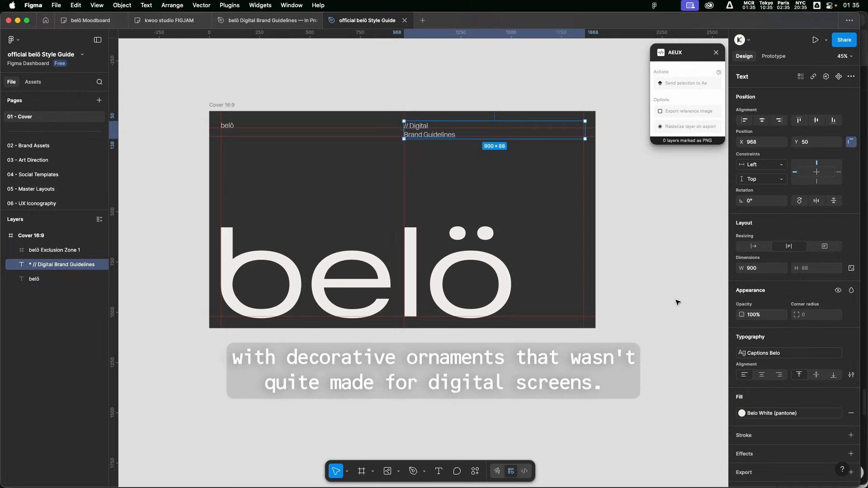
pyautogui.click(164, 351)
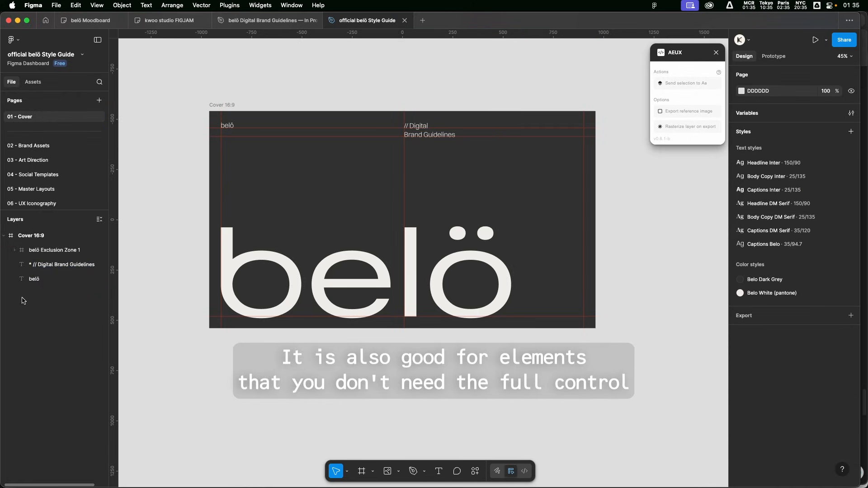
pyautogui.click(43, 269)
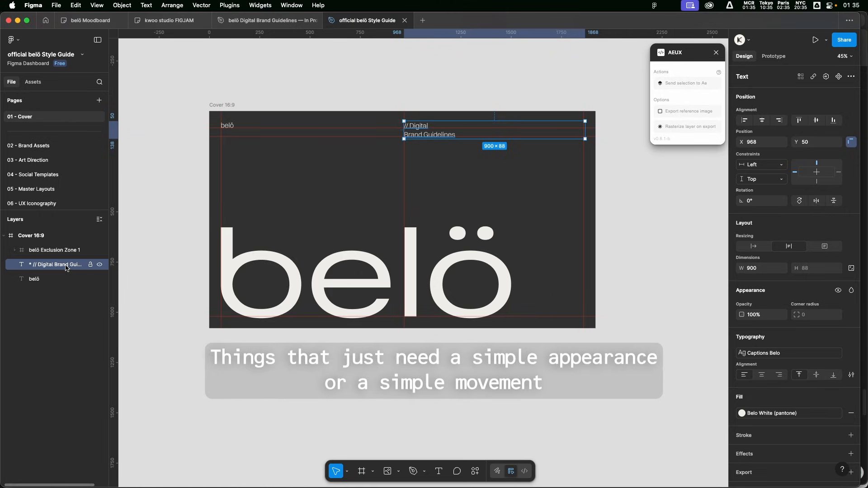
pyautogui.click(694, 130)
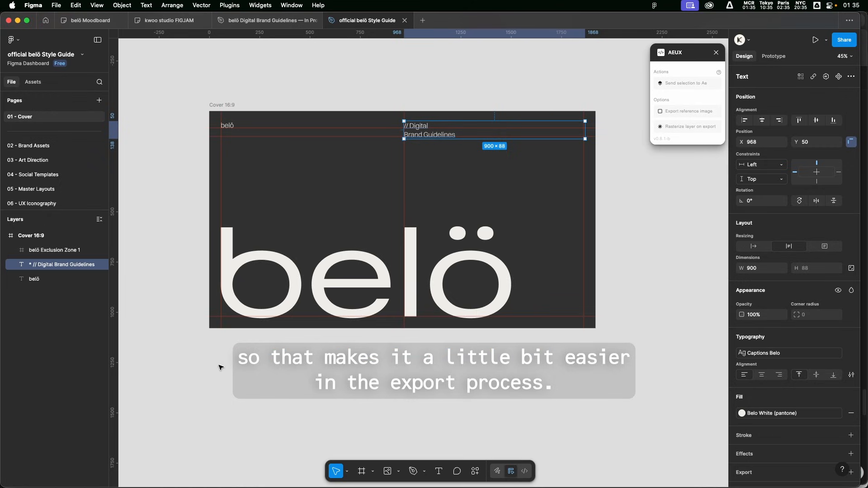
pyautogui.click(252, 357)
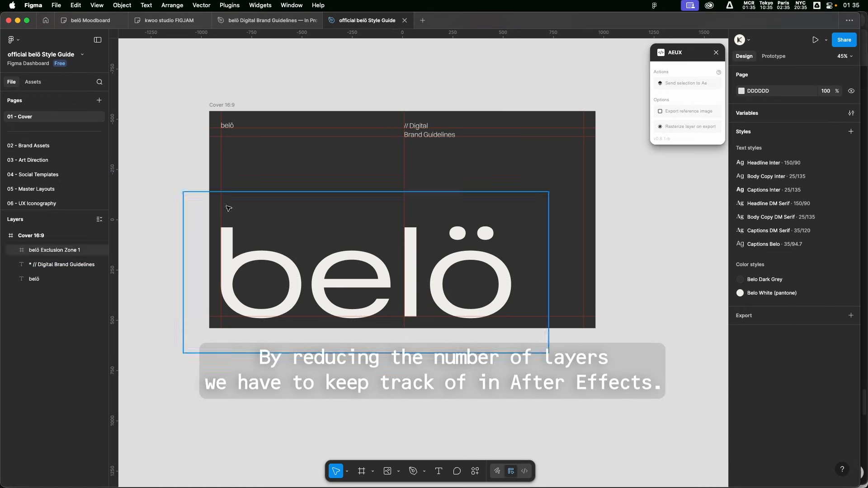
# Create a new design file and add a Presentation Slide 16:9 frame to it
pyautogui.click(76, 5)
pyautogui.click(78, 19)
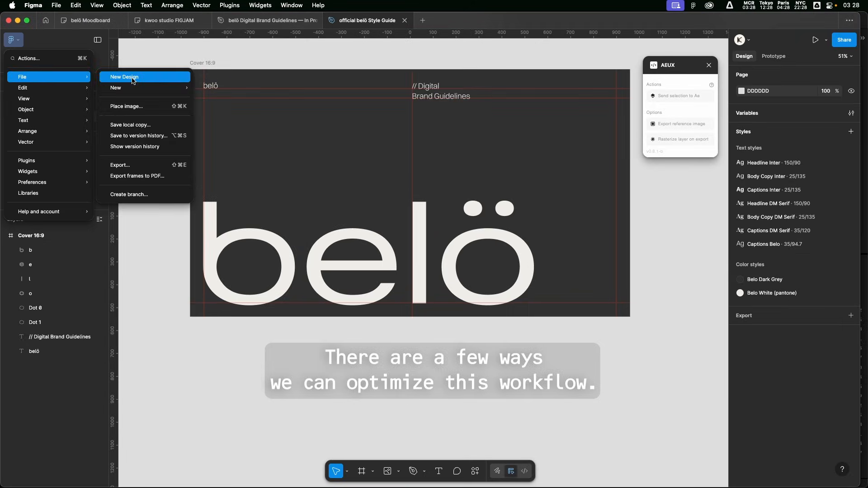
pyautogui.click(134, 81)
pyautogui.press('f')
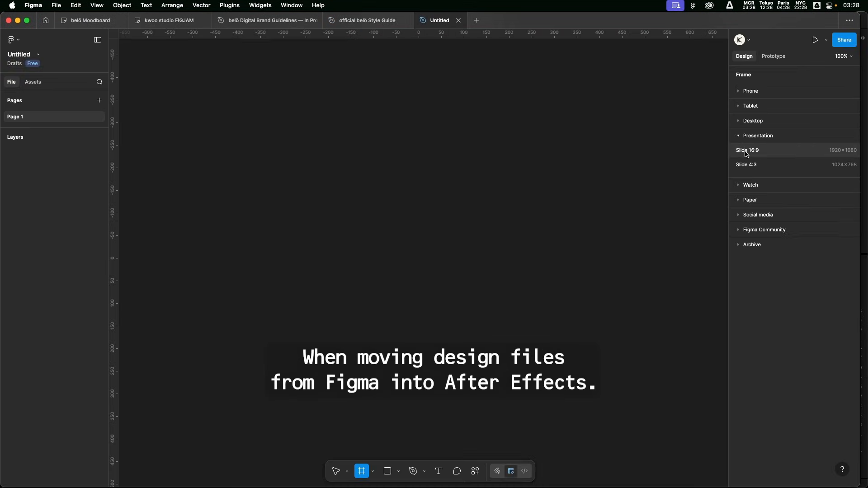
pyautogui.click(762, 153)
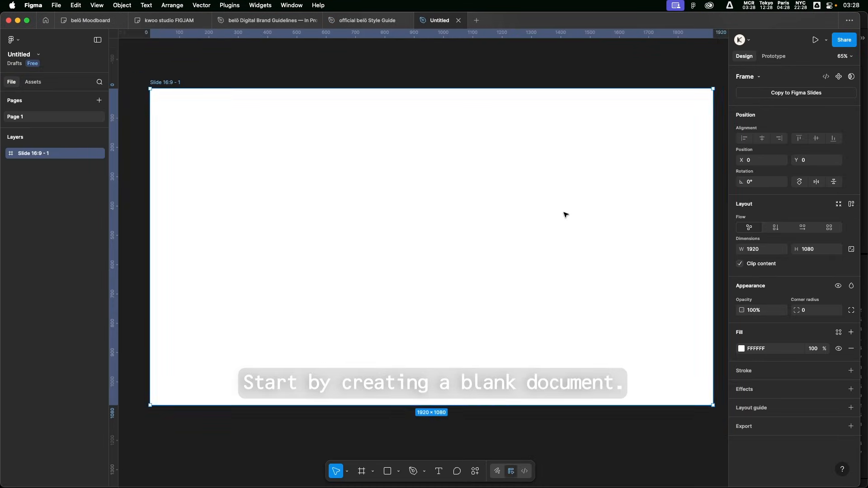
# Copy the Cover 16:9 frame from the official belö Style Guide into the new file's slide, positioned at X 0, Y 0
pyautogui.click(367, 21)
pyautogui.click(76, 5)
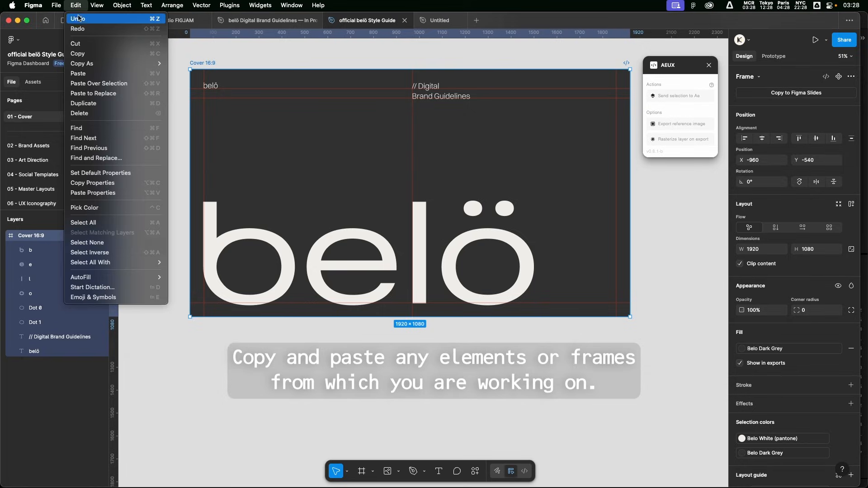
pyautogui.click(78, 54)
pyautogui.click(440, 20)
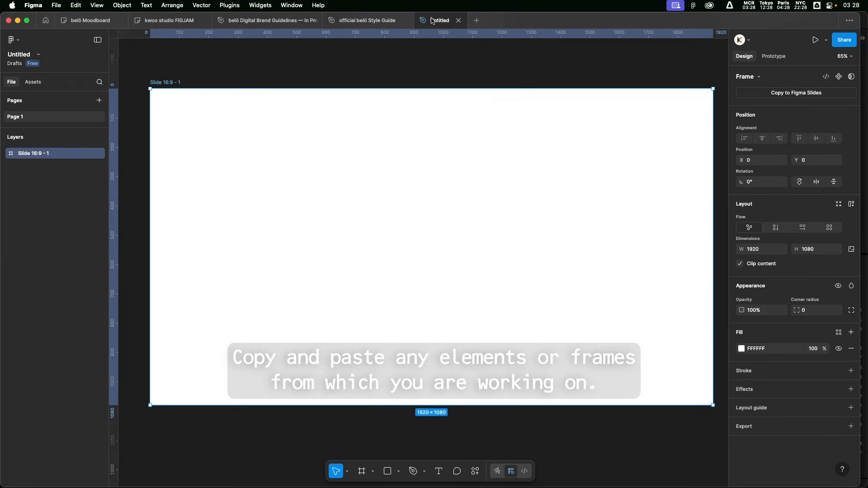
pyautogui.rightClick(191, 94)
pyautogui.moveTo(222, 137)
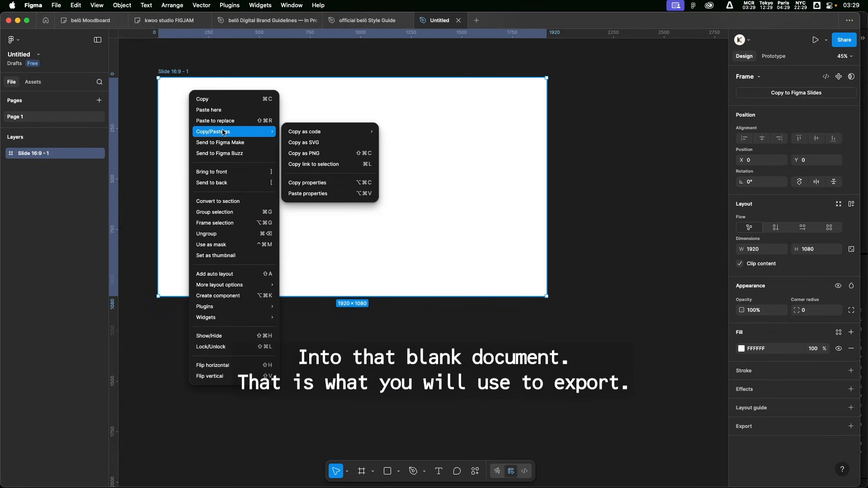
pyautogui.click(222, 111)
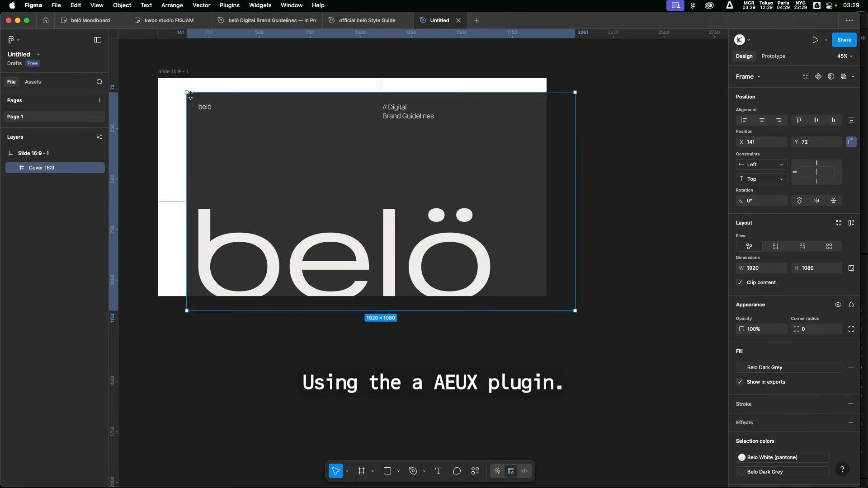
pyautogui.moveTo(263, 130); pyautogui.dragTo(235, 115)
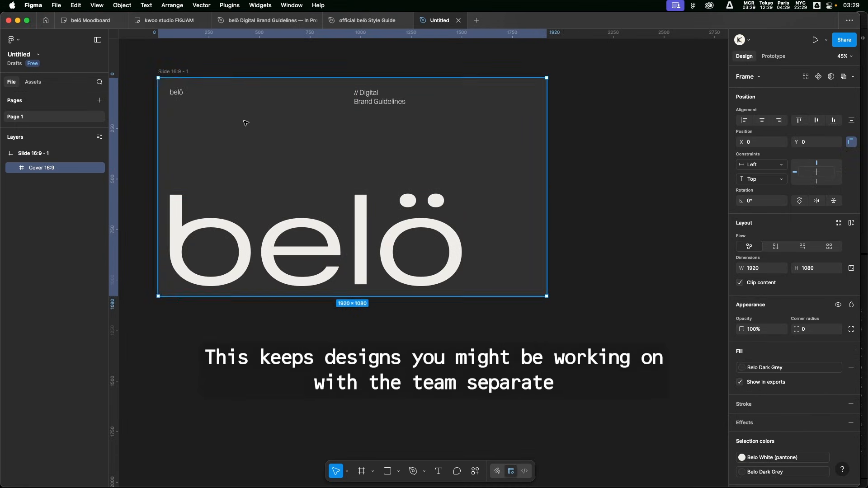
pyautogui.click(243, 350)
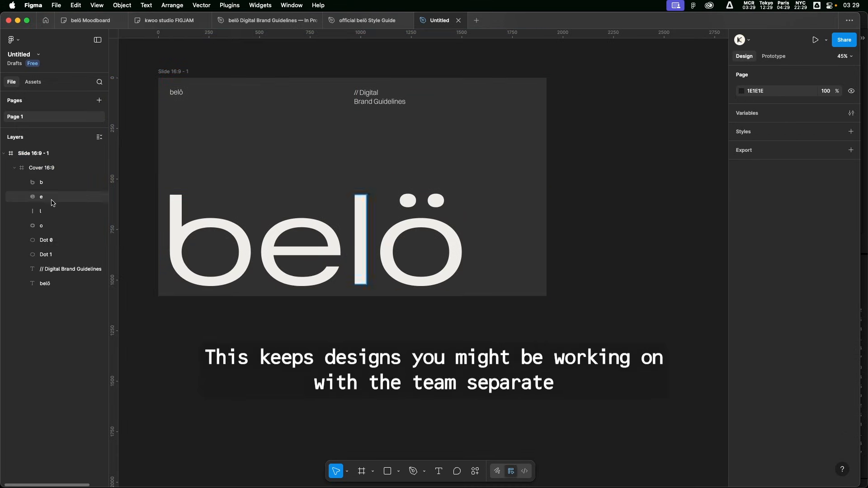
# Group the logo layers from b through Dot 1 inside the Cover 16:9 frame
pyautogui.click(41, 182)
pyautogui.keyDown('shift'); pyautogui.click(46, 254); pyautogui.keyUp('shift')
pyautogui.press('super+g')
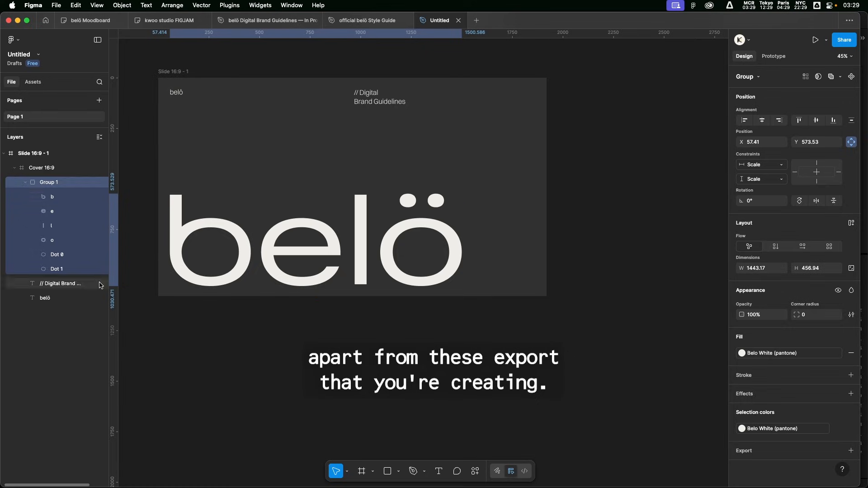
# Ungroup the belö logo group and clear the selection
pyautogui.rightClick(53, 183)
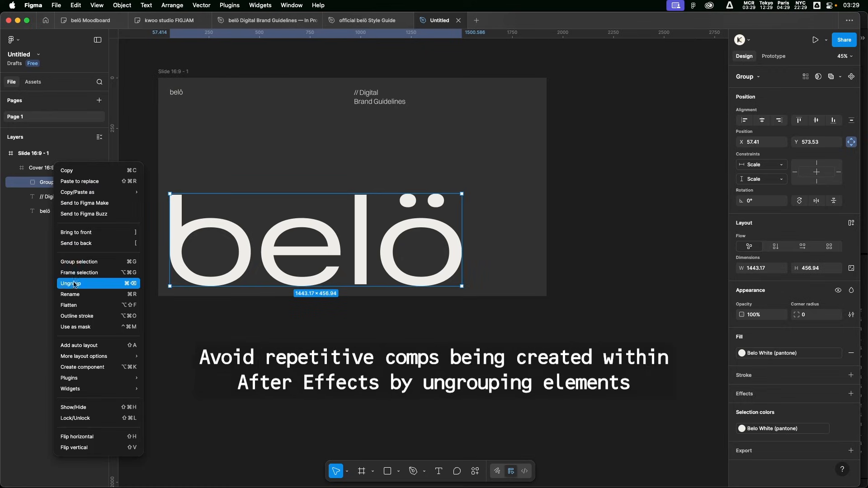
pyautogui.click(136, 287)
pyautogui.press('Escape')
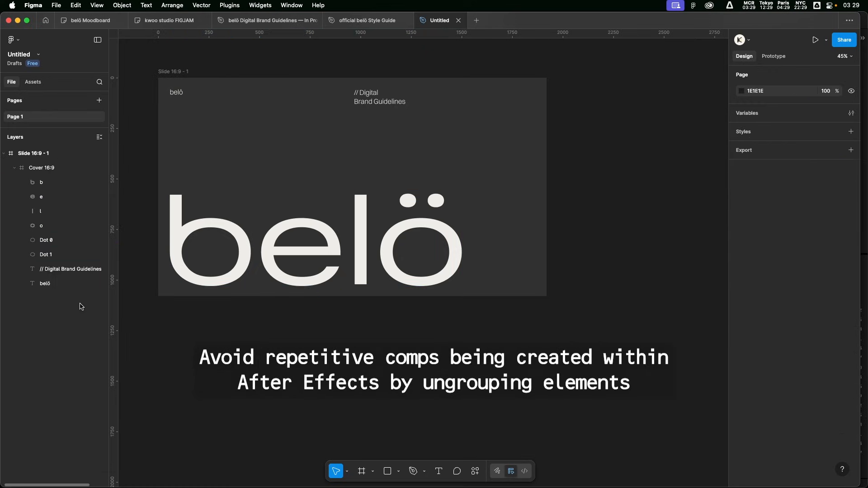
# Ungroup the Cover 16:9 frame so its layers sit directly in the Slide 16:9 frame
pyautogui.click(16, 169)
pyautogui.click(16, 172)
pyautogui.rightClick(38, 169)
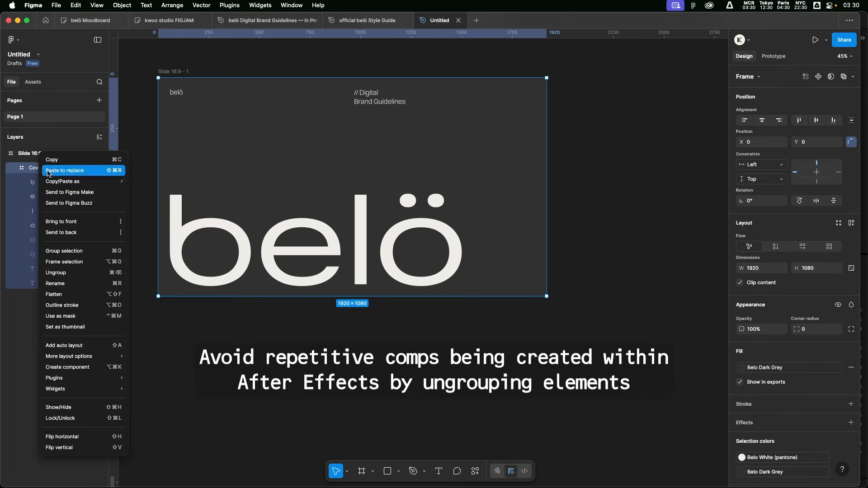
pyautogui.click(57, 273)
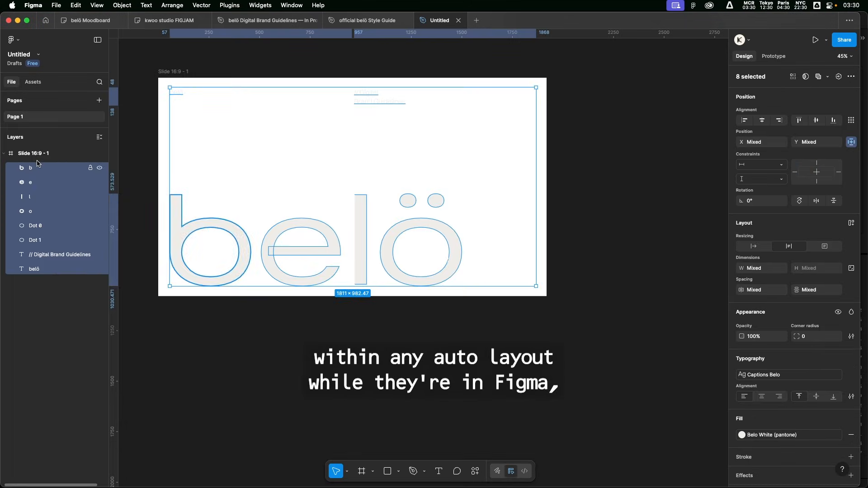
pyautogui.click(50, 301)
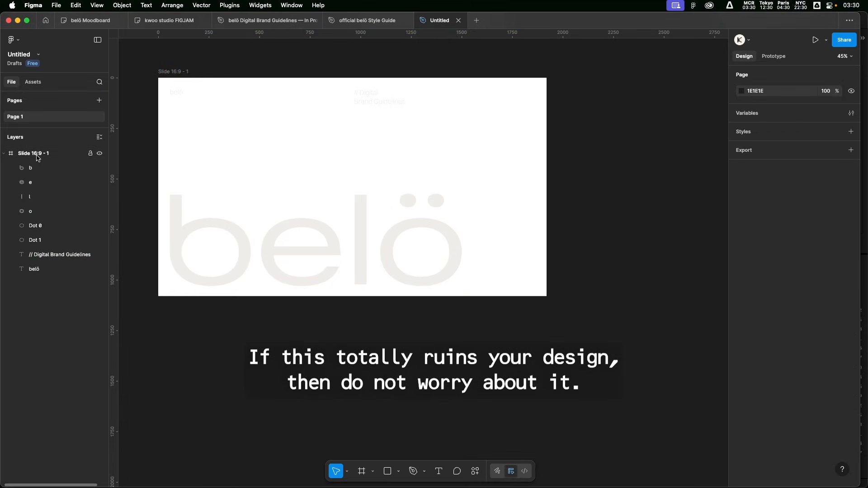
# Undo the ungrouping of the Cover 16:9 frame and clear the selection
pyautogui.press('super+z')
pyautogui.press('super+z')
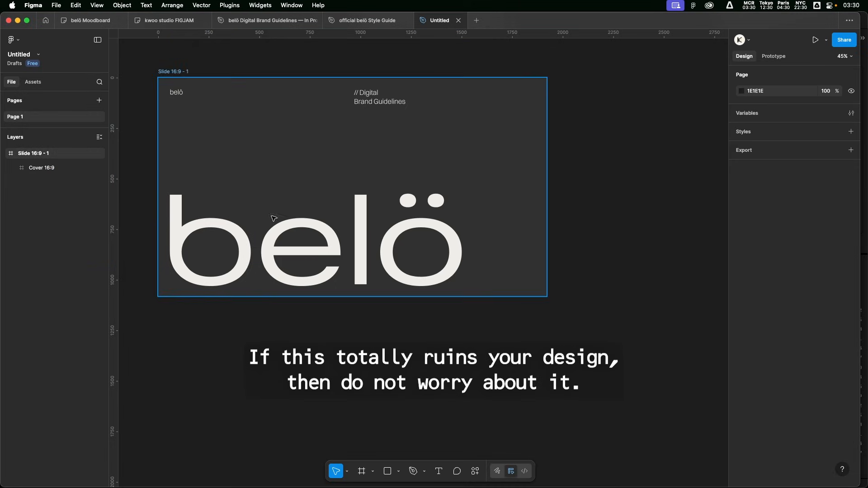
pyautogui.press('Escape')
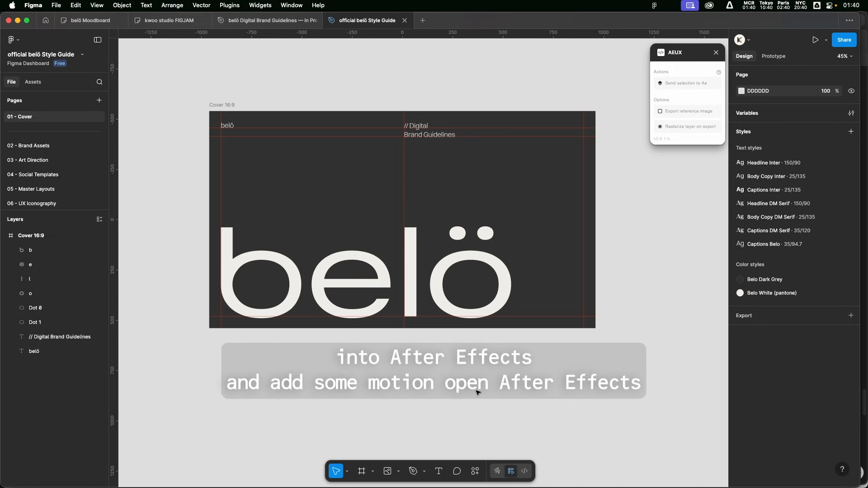
# Switch to After Effects, open the AEUX extension and dock it between the Project and Composition panels
pyautogui.click(834, 277)
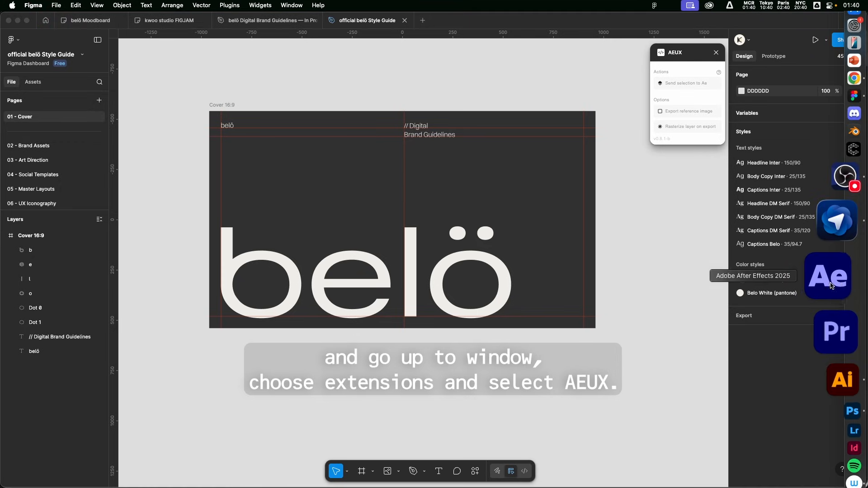
pyautogui.click(273, 6)
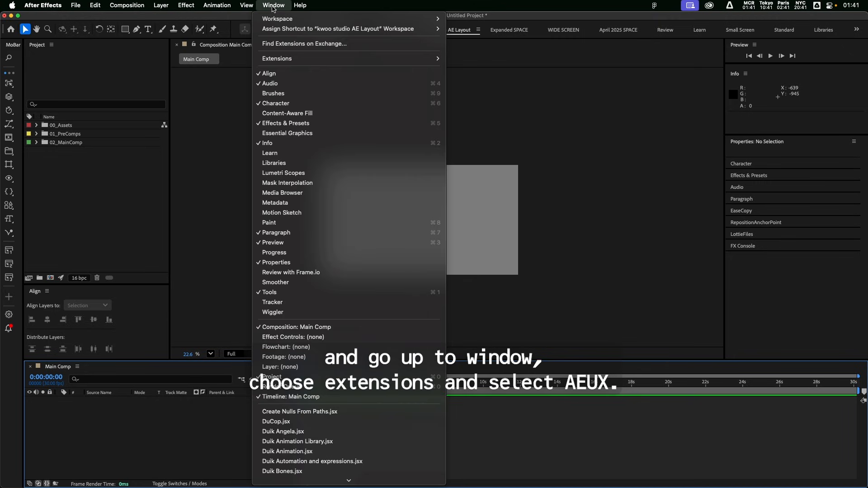
pyautogui.moveTo(391, 60)
pyautogui.click(468, 58)
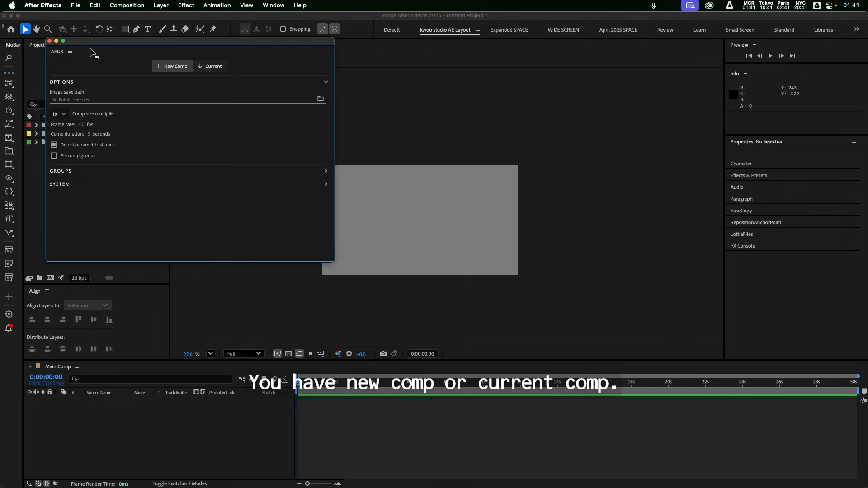
pyautogui.moveTo(57, 52); pyautogui.dragTo(186, 140)
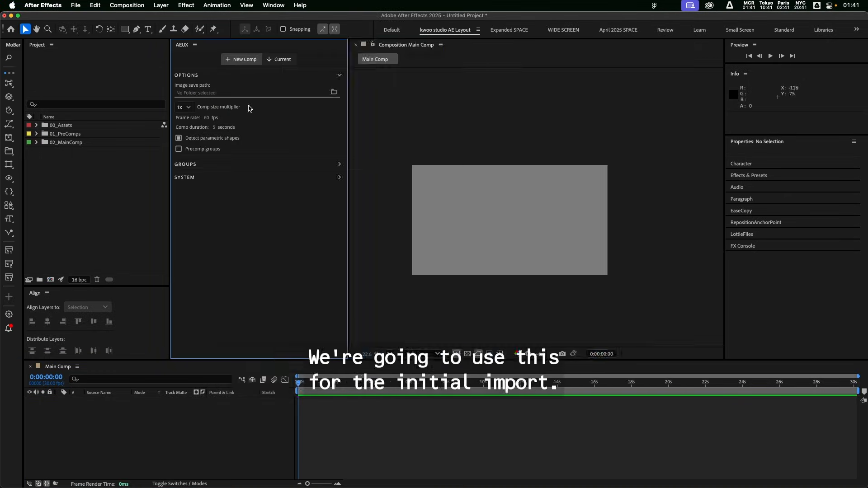
# Set the comp duration in the AEUX options to 10 seconds
pyautogui.scroll(5, 500, 184)
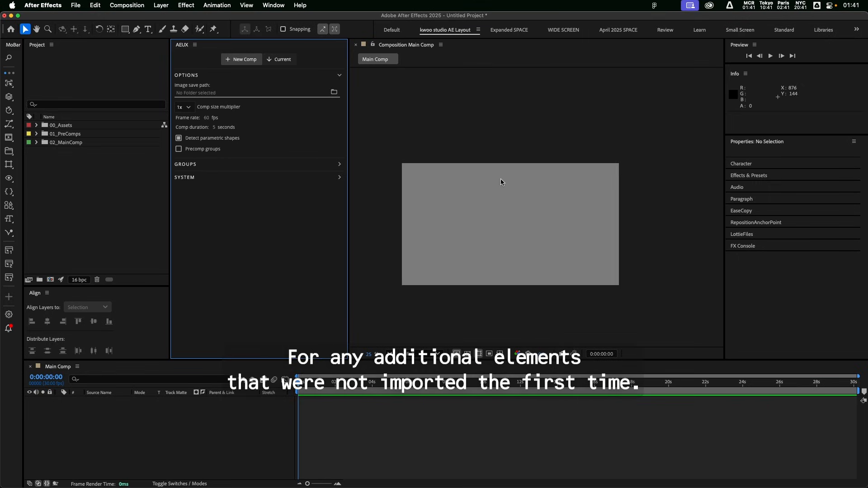
pyautogui.scroll(2, 509, 194)
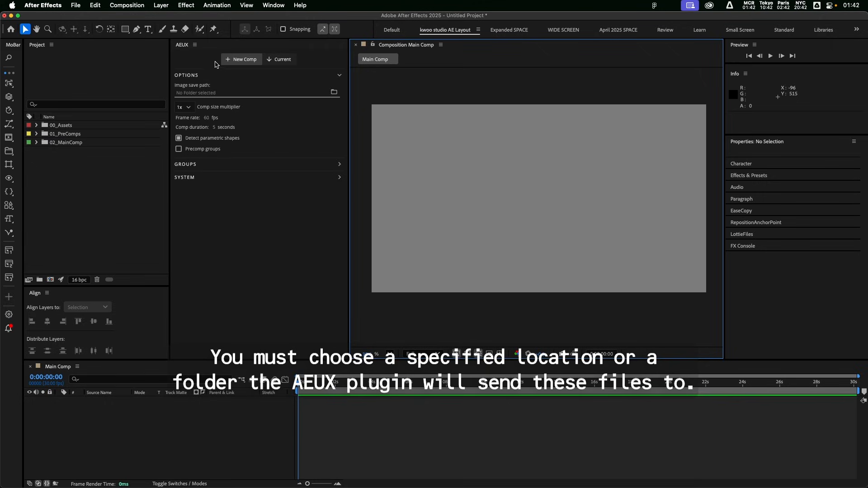
pyautogui.click(244, 61)
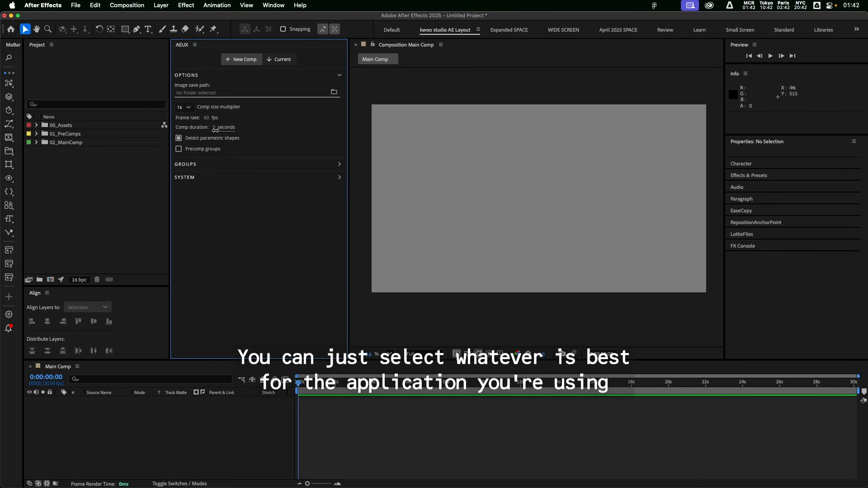
pyautogui.moveTo(216, 130); pyautogui.dragTo(221, 131)
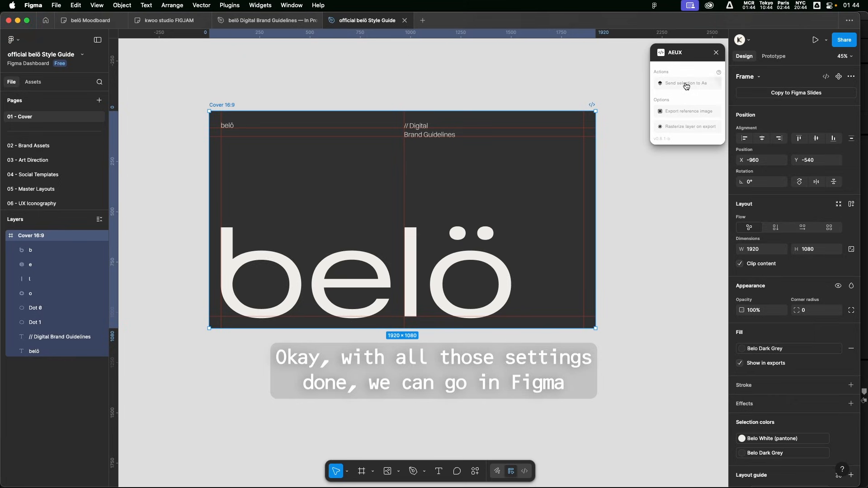
# Send the selected Cover 16:9 frame from Figma to After Effects with AEUX
pyautogui.click(687, 86)
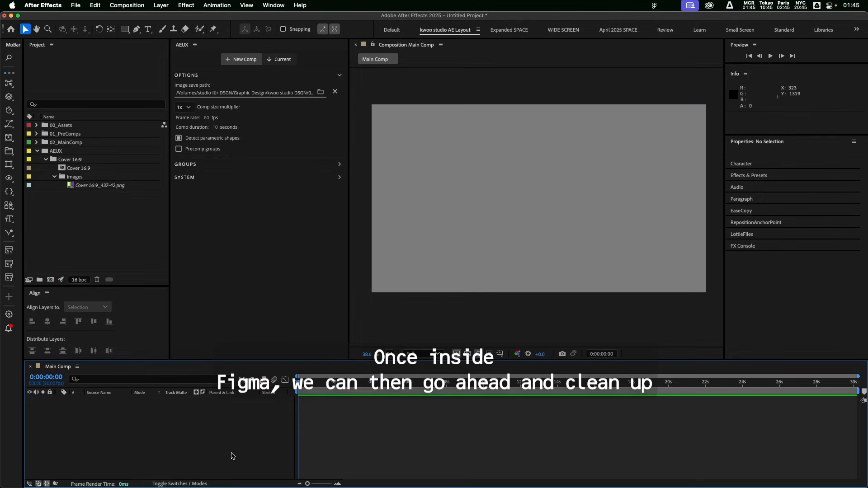
# Open the Cover 16:9 composition and delete its Cover 16:9 reference image layer
pyautogui.click(37, 151)
pyautogui.click(37, 152)
pyautogui.doubleClick(78, 168)
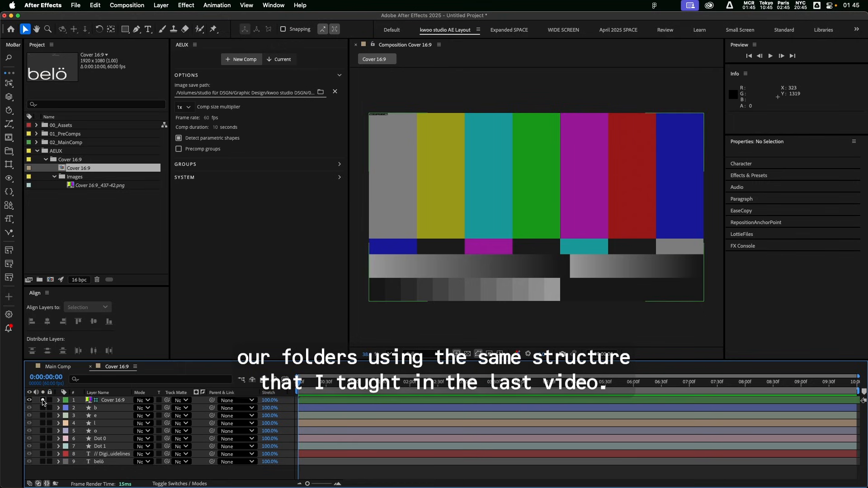
pyautogui.click(29, 400)
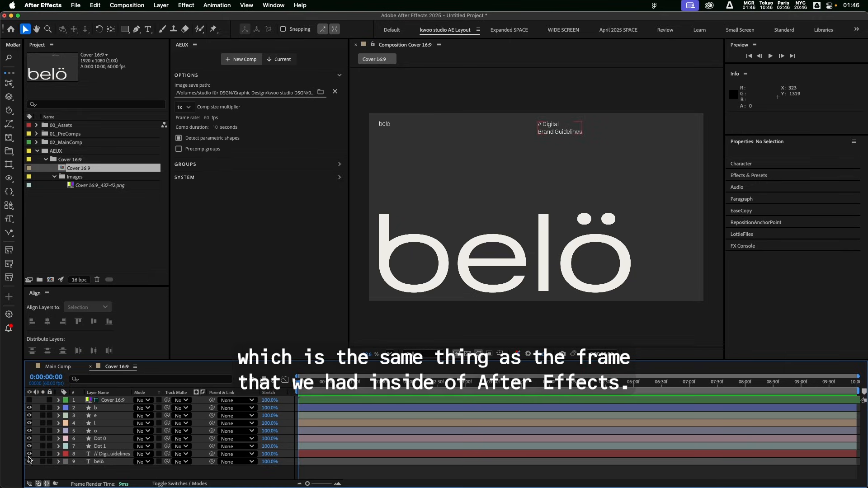
pyautogui.click(30, 401)
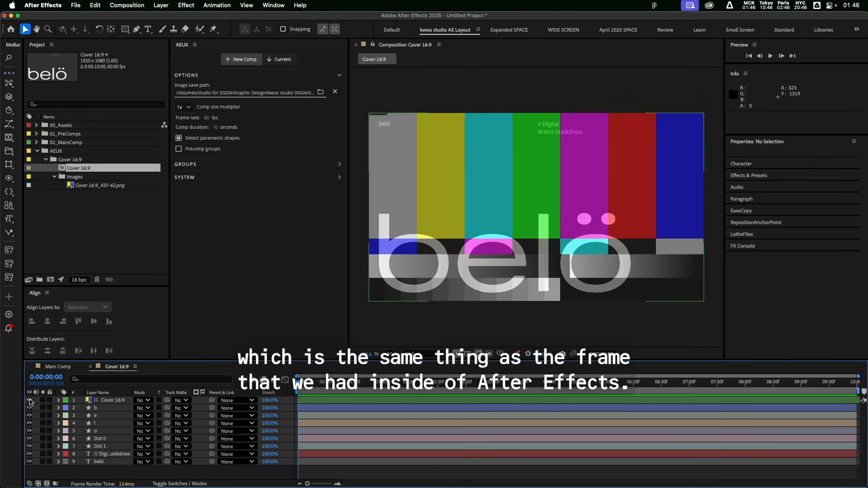
pyautogui.click(30, 400)
pyautogui.click(109, 401)
pyautogui.press('Delete')
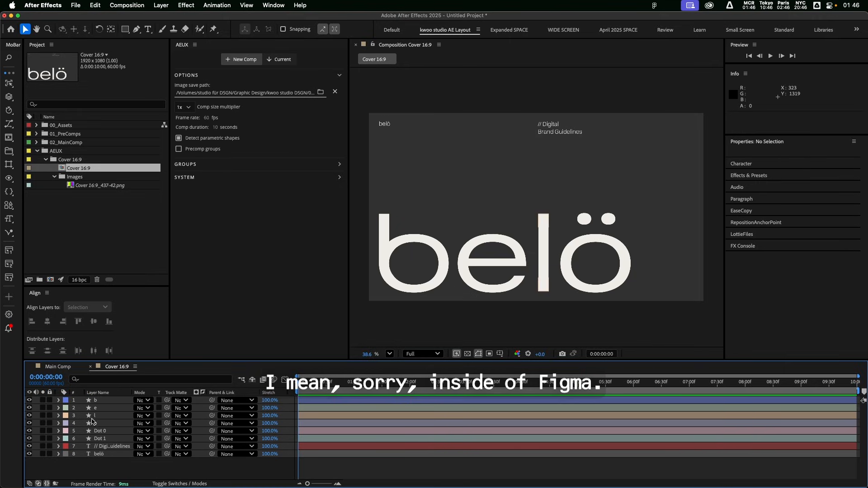
# Try replacing the "// Digital Brand Guidelines" text with "This is editable" and undo the change
pyautogui.doubleClick(555, 125)
pyautogui.scroll(5, 575, 118)
pyautogui.doubleClick(472, 159)
pyautogui.write('This is editable')
pyautogui.scroll(-5, 501, 221)
pyautogui.press('super+z')
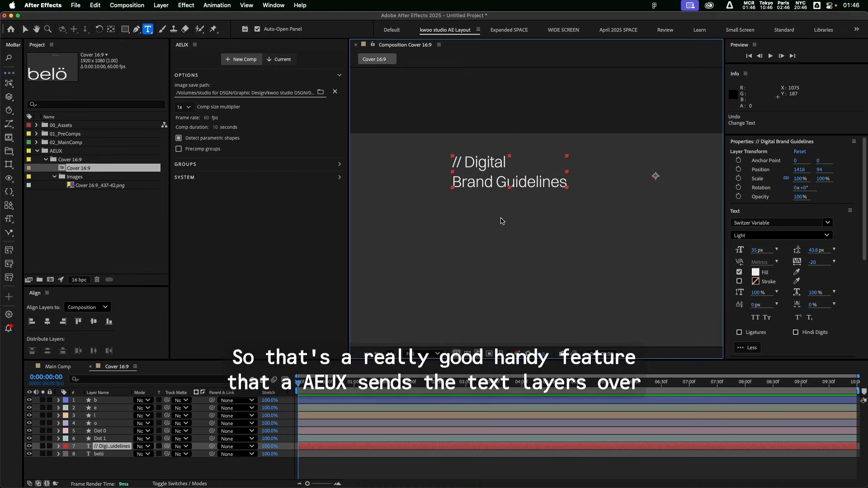
# Try replacing the small belö text layer's wording with "still editable" and undo the change
pyautogui.scroll(-3, 486, 212)
pyautogui.press('space')
pyautogui.moveTo(487, 212); pyautogui.dragTo(538, 204)
pyautogui.doubleClick(469, 207)
pyautogui.write('still editable')
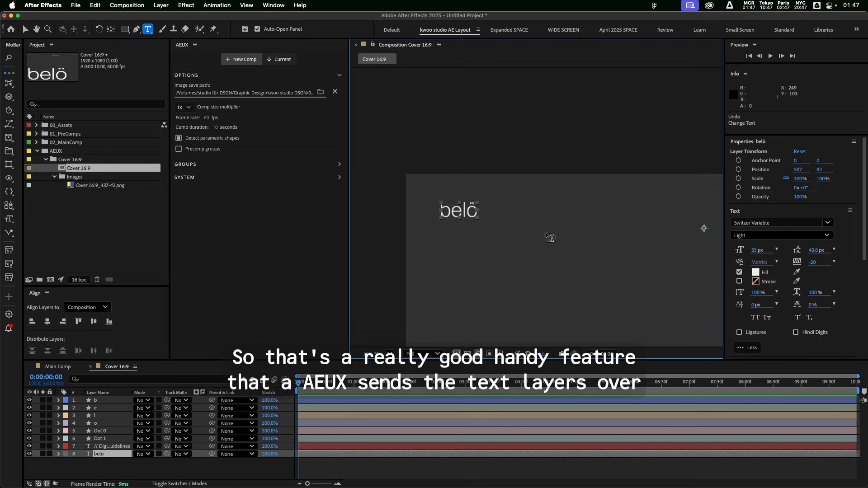
pyautogui.moveTo(390, 236); pyautogui.dragTo(391, 211)
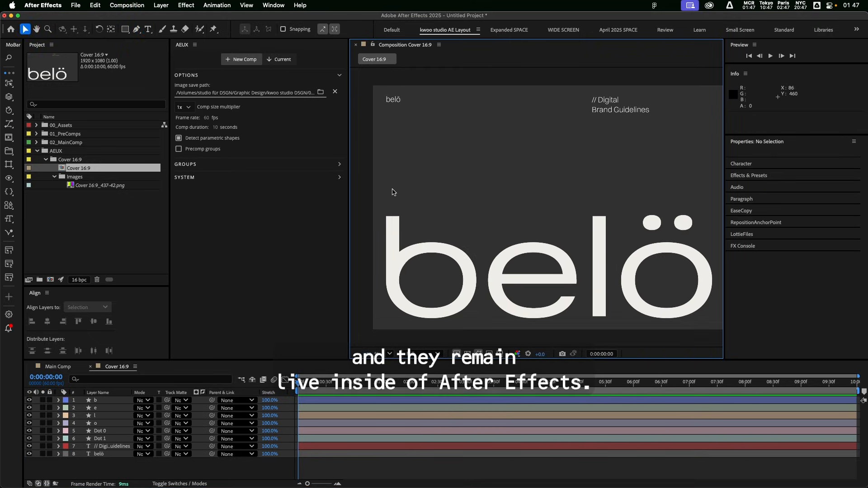
# Delete the Images folder and its contents from the project
pyautogui.click(74, 177)
pyautogui.click(97, 280)
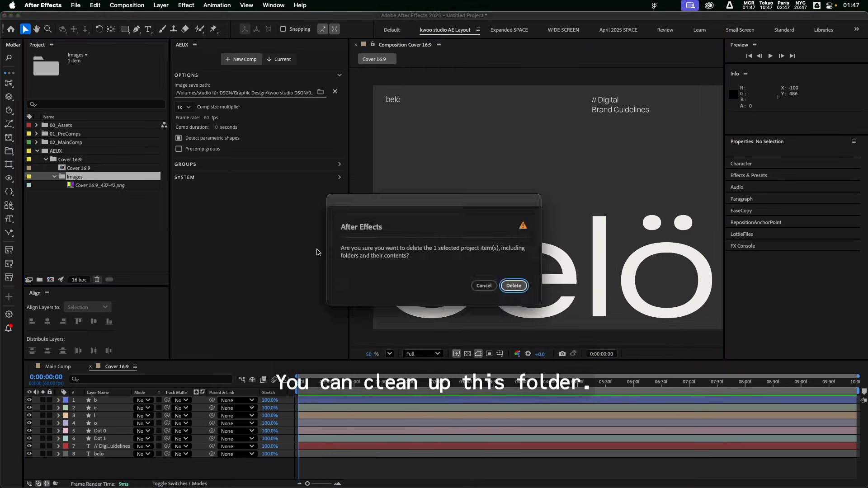
pyautogui.click(515, 286)
# Move the AEUX folder with the Cover 16:9 composition into the 01_PreComps folder
pyautogui.moveTo(70, 169); pyautogui.dragTo(75, 135)
pyautogui.click(37, 134)
pyautogui.click(37, 151)
pyautogui.click(61, 152)
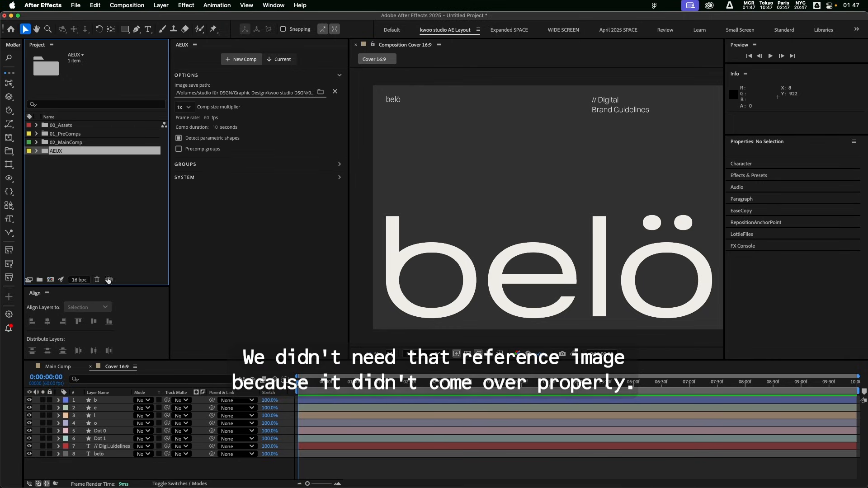
pyautogui.click(37, 151)
pyautogui.click(37, 134)
pyautogui.moveTo(68, 143)
pyautogui.mouseDown()
pyautogui.moveTo(66, 161)
pyautogui.moveTo(56, 135)
pyautogui.mouseUp()
pyautogui.click(38, 152)
pyautogui.click(37, 135)
pyautogui.click(37, 135)
pyautogui.click(37, 133)
# Close the Cover 16:9 composition and add it from the AEUX folder to Main Comp as a layer
pyautogui.click(90, 366)
pyautogui.click(36, 134)
pyautogui.moveTo(77, 159); pyautogui.dragTo(115, 407)
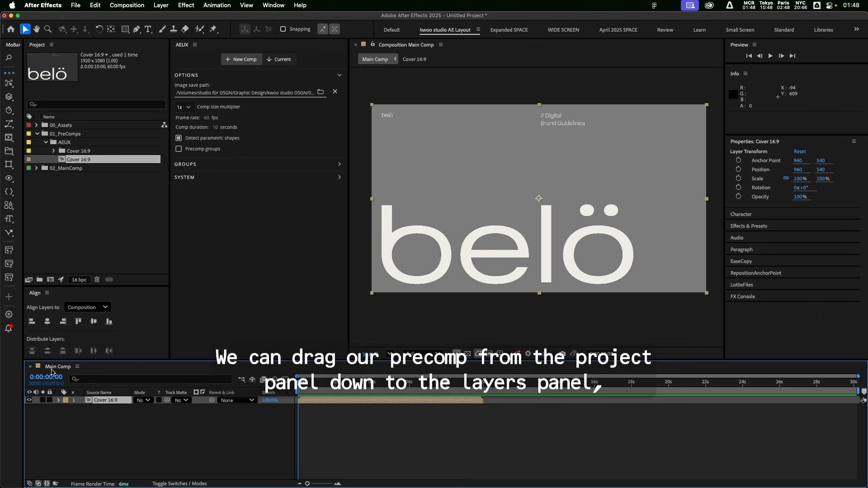
pyautogui.click(234, 438)
# Check Main Comp and the opened Cover 16:9 precomp for a background using the transparency grid
pyautogui.click(468, 355)
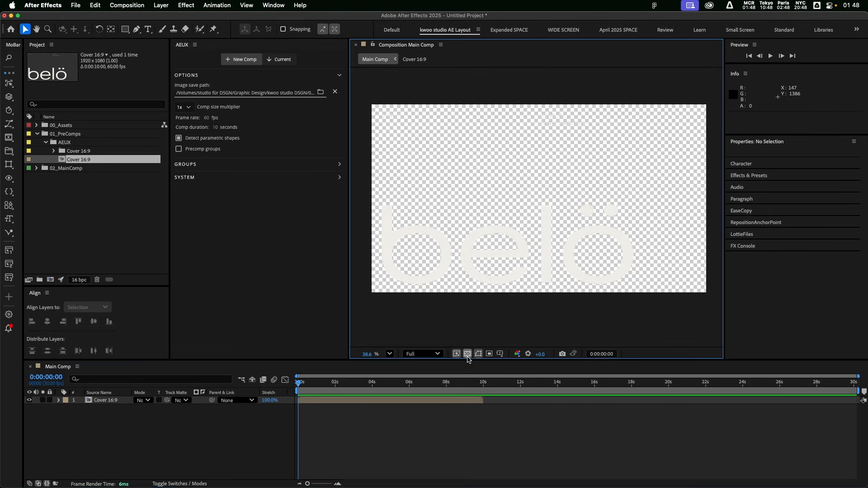
pyautogui.click(468, 355)
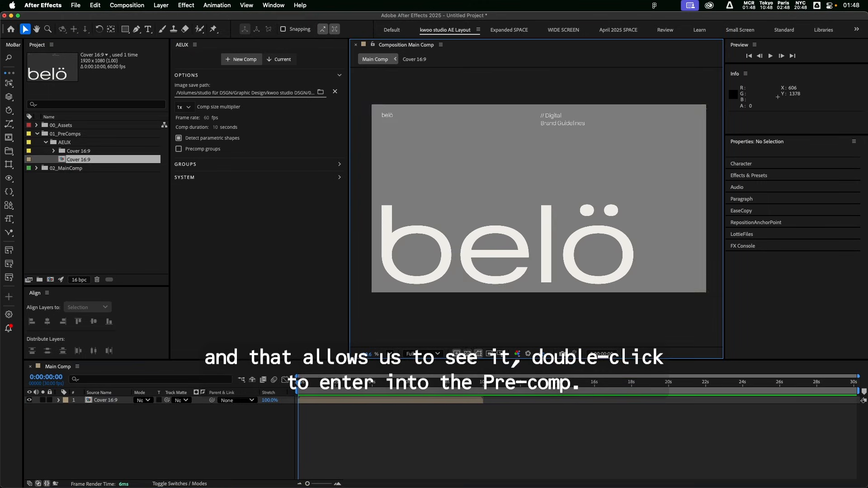
pyautogui.doubleClick(107, 403)
pyautogui.click(468, 355)
pyautogui.click(468, 355)
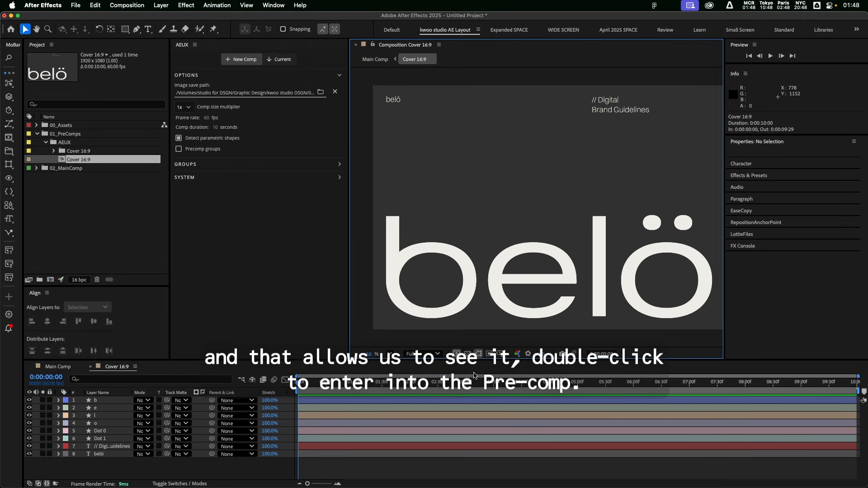
# Add a full-frame 1920 × 1080 rectangle shape layer to the Cover 16:9 composition
pyautogui.click(121, 7)
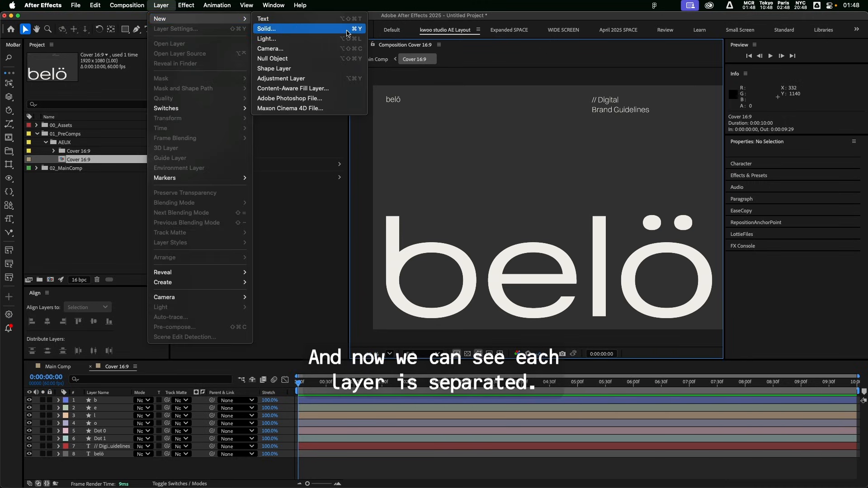
pyautogui.click(126, 29)
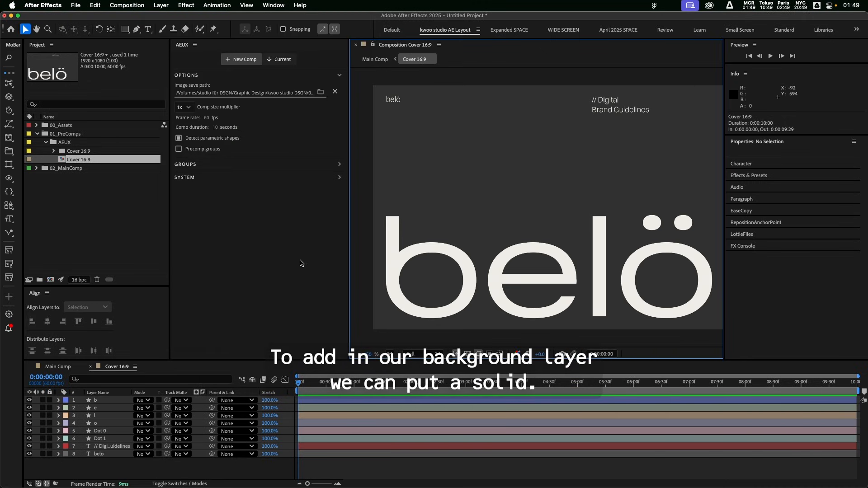
pyautogui.doubleClick(125, 29)
pyautogui.press('v')
pyautogui.scroll(-4, 485, 278)
pyautogui.moveTo(544, 274); pyautogui.dragTo(506, 271)
pyautogui.scroll(2, 497, 274)
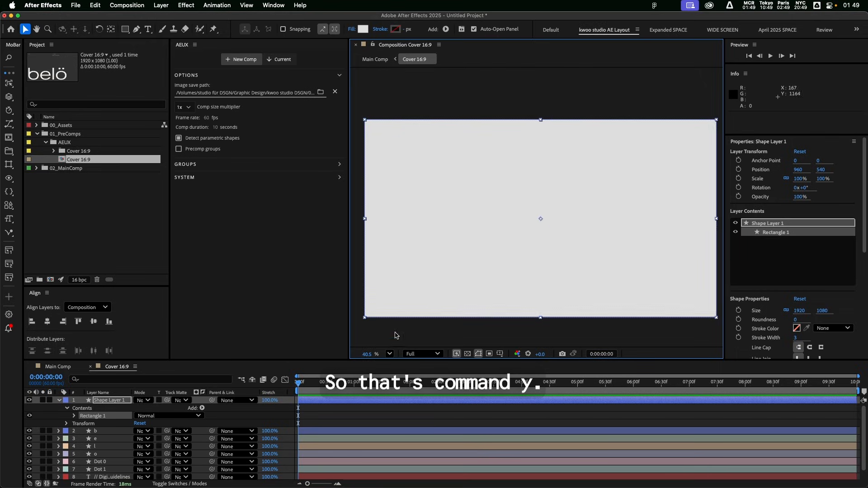
pyautogui.click(395, 335)
# Rename the new shape layer as Background and move it beneath all other layers
pyautogui.click(60, 401)
pyautogui.click(106, 401)
pyautogui.press('Return')
pyautogui.write('Background')
pyautogui.press('Return')
pyautogui.moveTo(108, 404); pyautogui.dragTo(132, 471)
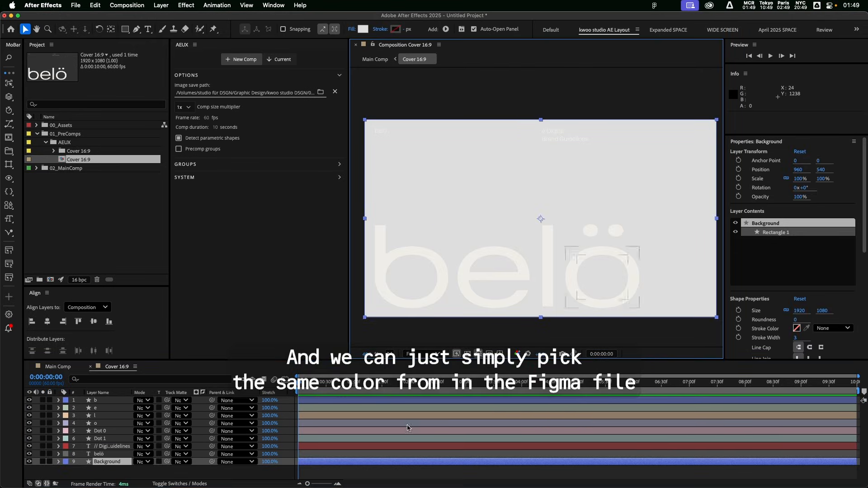
# Look up the Belo Dark Grey color in Figma and set the Background layer's fill to 313131 in After Effects
pyautogui.scroll(-5, 792, 249)
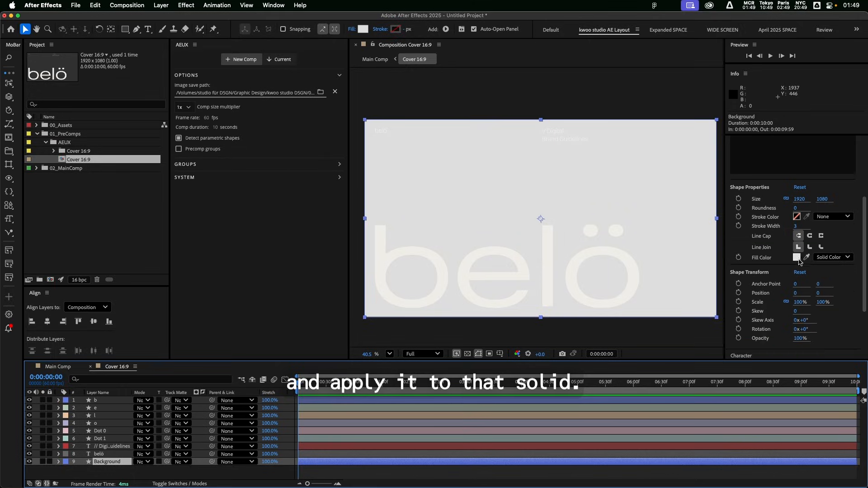
pyautogui.press('super+Tab')
pyautogui.click(197, 326)
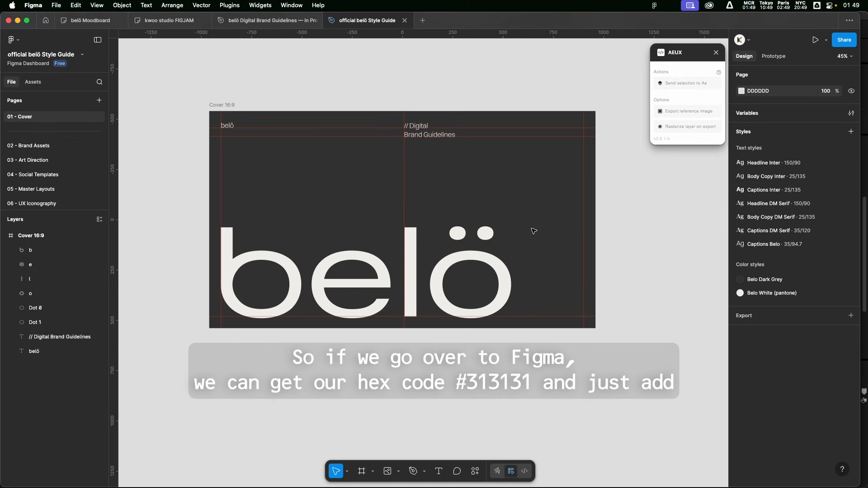
pyautogui.click(759, 277)
pyautogui.click(723, 282)
pyautogui.press('super+Tab')
pyautogui.click(797, 257)
pyautogui.write('313')
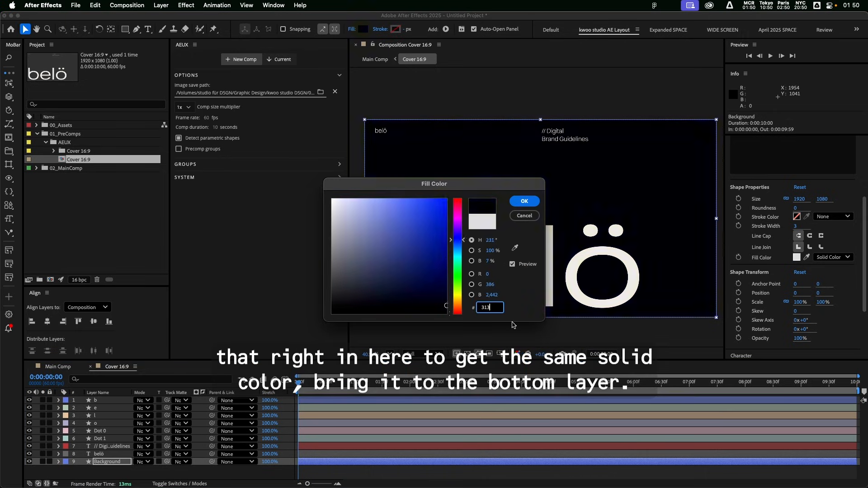
pyautogui.write('131')
pyautogui.click(525, 201)
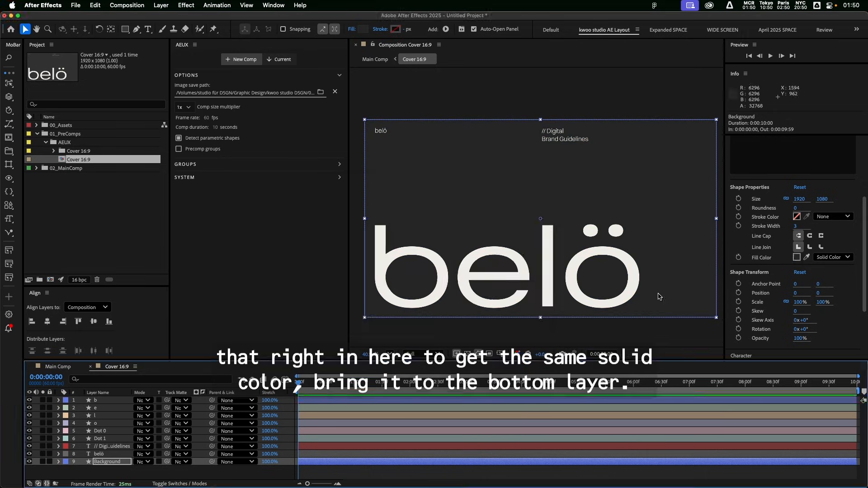
pyautogui.click(493, 335)
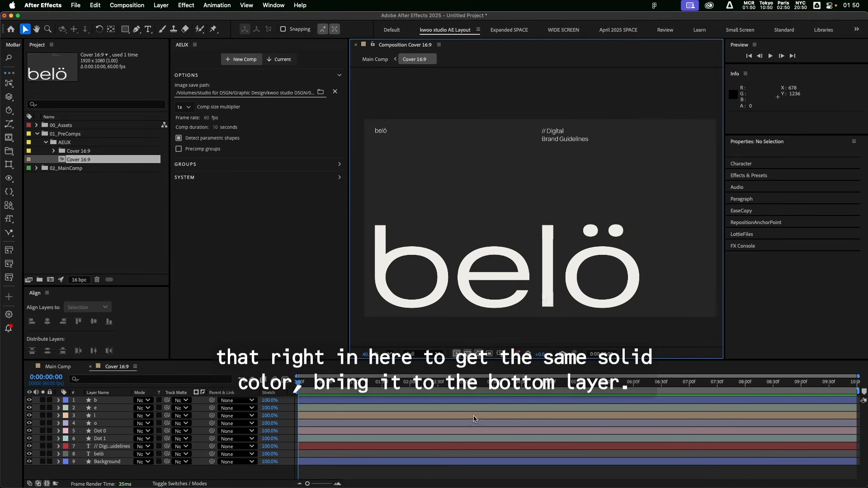
# Compare the cover with and without its Background layer and return to Main Comp
pyautogui.click(29, 462)
pyautogui.click(468, 353)
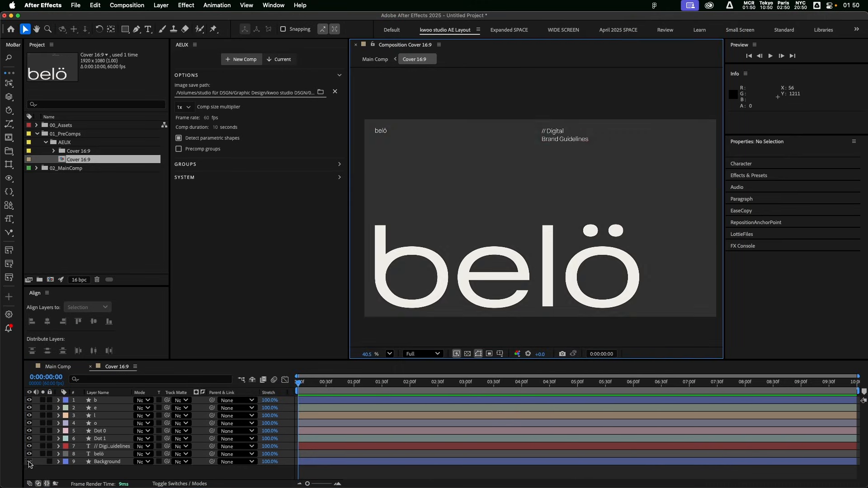
pyautogui.click(90, 367)
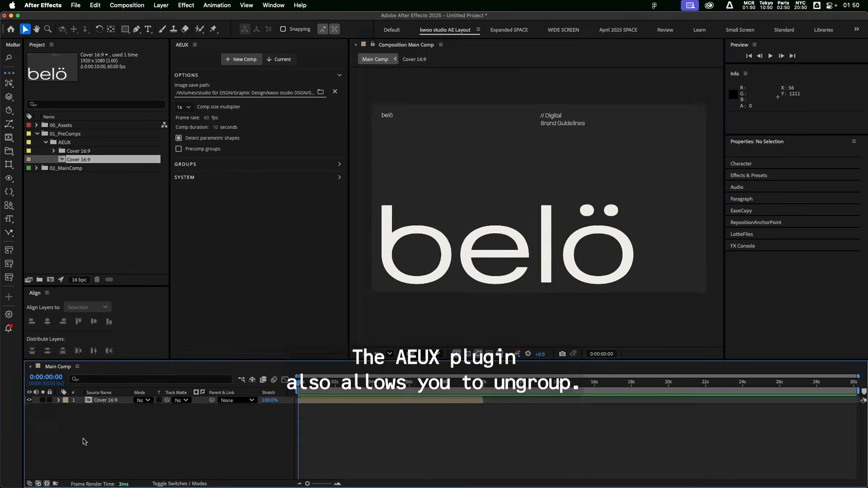
# Try un-precomposing the Cover 16:9 layer with the AEUX group options twice, undoing it each time
pyautogui.click(106, 400)
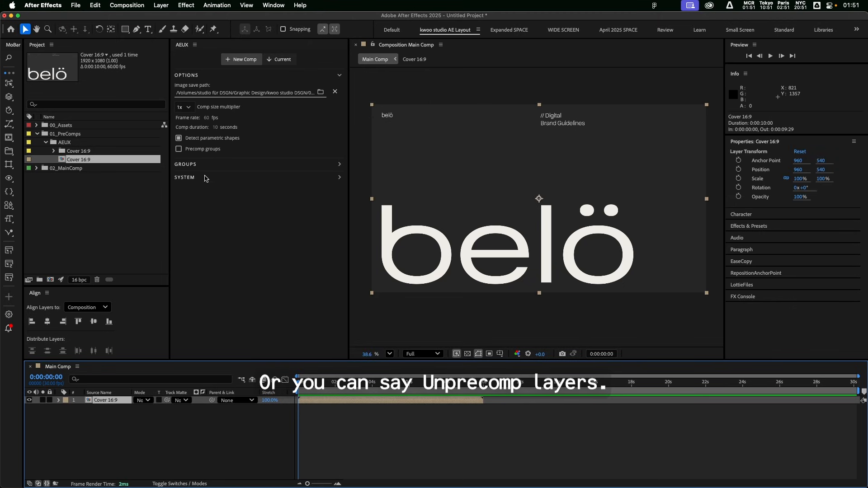
pyautogui.click(340, 164)
pyautogui.click(204, 191)
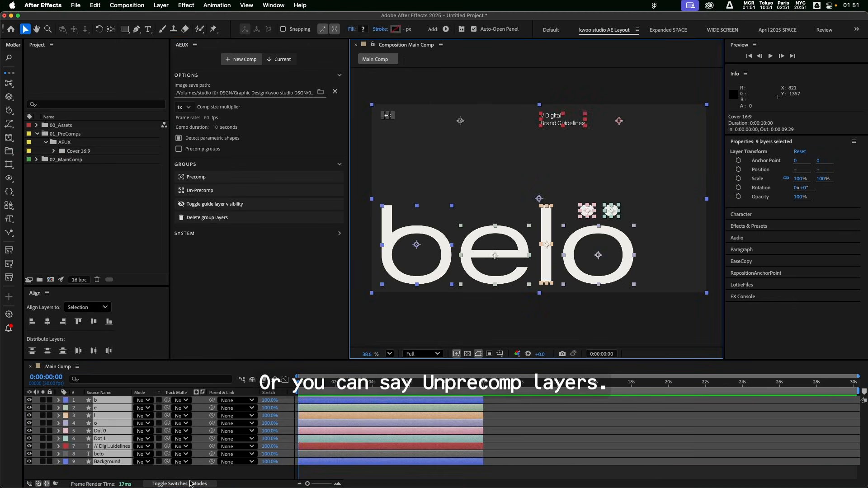
pyautogui.press('super+z')
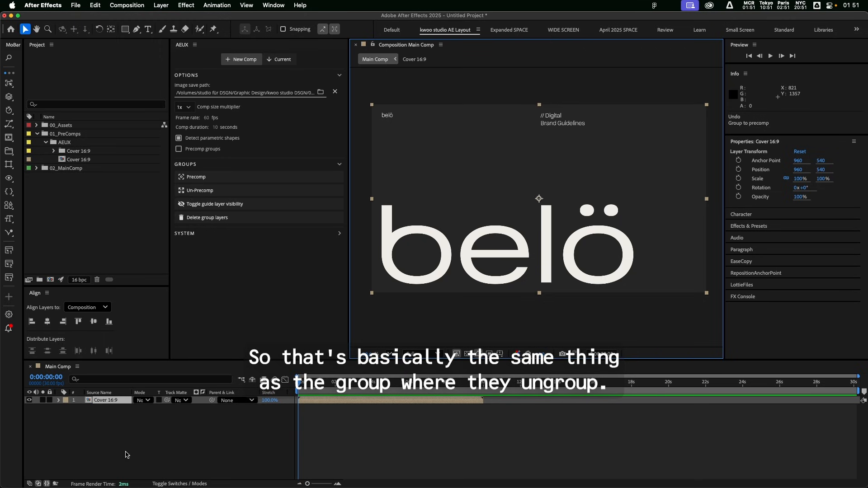
pyautogui.click(186, 192)
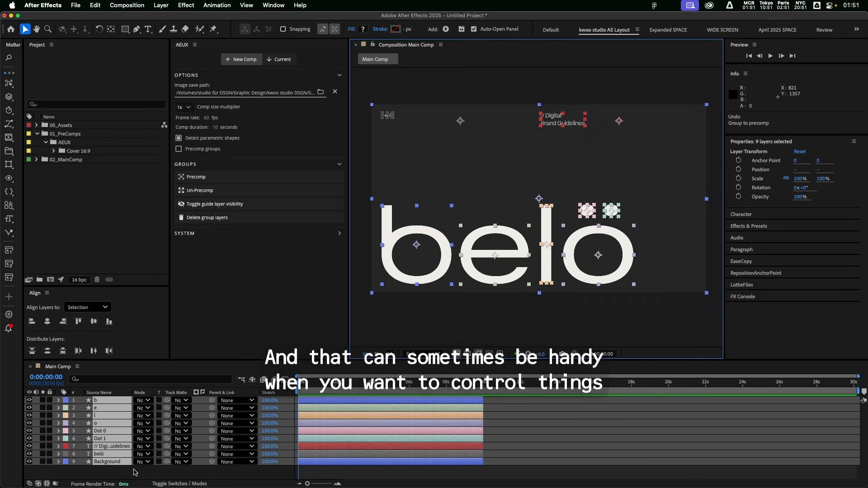
pyautogui.press('super+z')
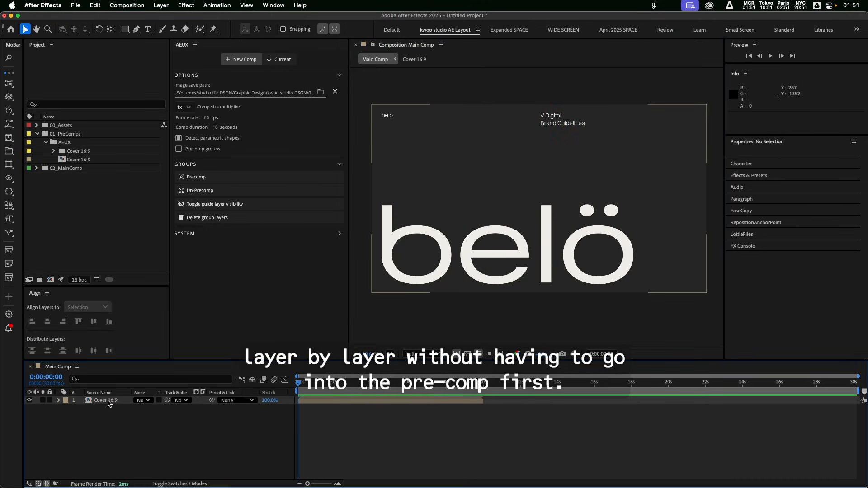
# Open the Cover 16:9 precomp and set Position keyframes at time zero on all layers except the locked Background
pyautogui.doubleClick(107, 400)
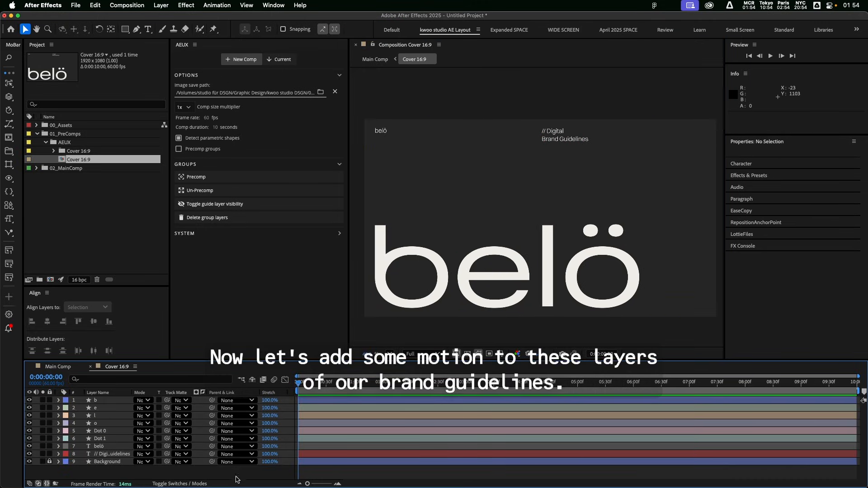
pyautogui.press('super+a')
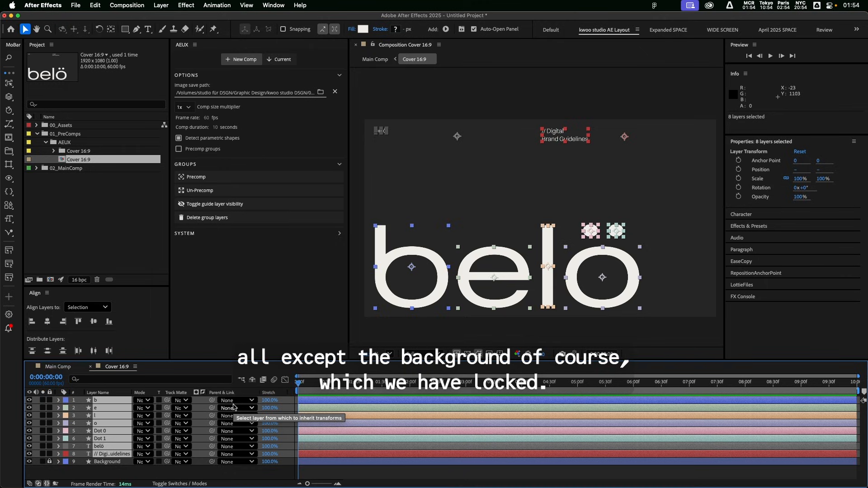
pyautogui.hotkey('alt', 'p')
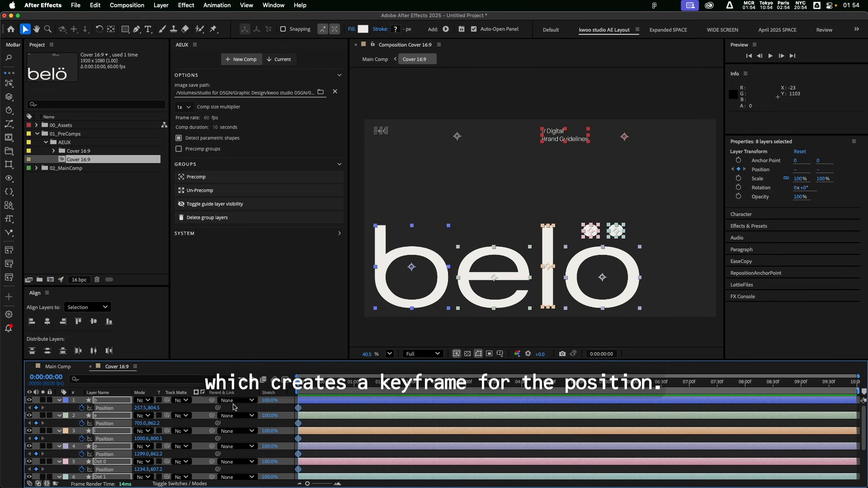
# Enlarge the timeline area and move all the Position keyframes to 0:00:00:30
pyautogui.moveTo(314, 361); pyautogui.dragTo(320, 297)
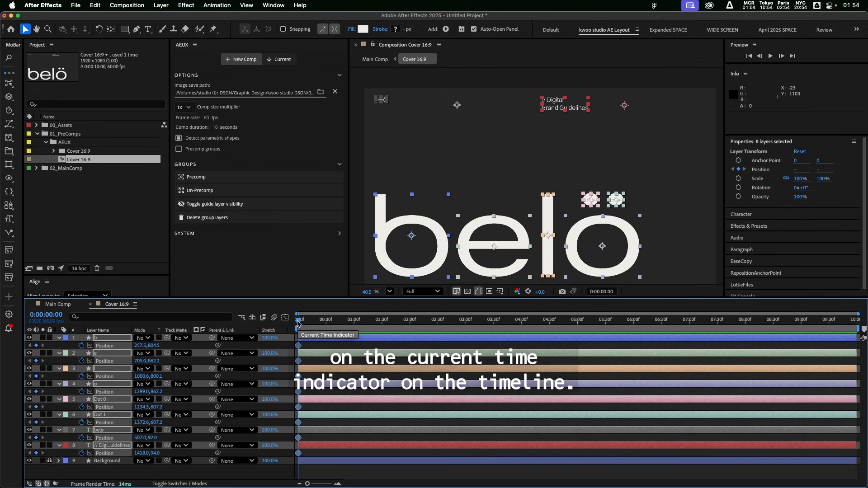
pyautogui.moveTo(299, 322); pyautogui.dragTo(327, 325)
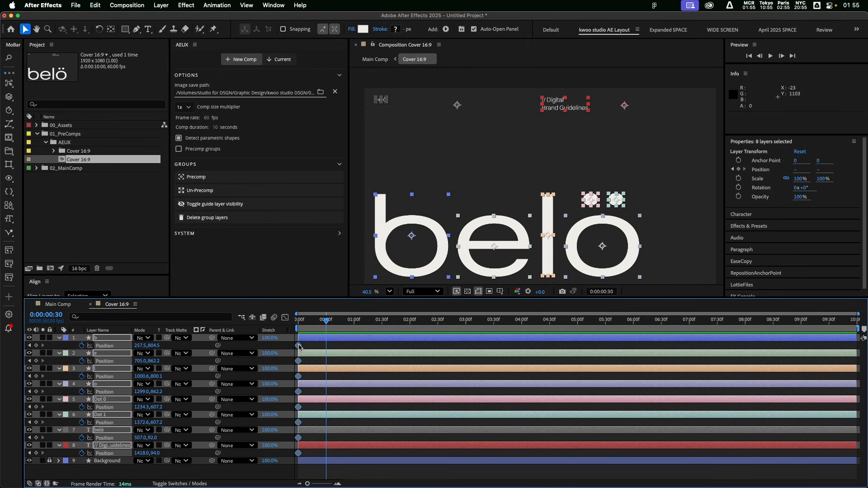
pyautogui.moveTo(299, 346); pyautogui.dragTo(332, 417)
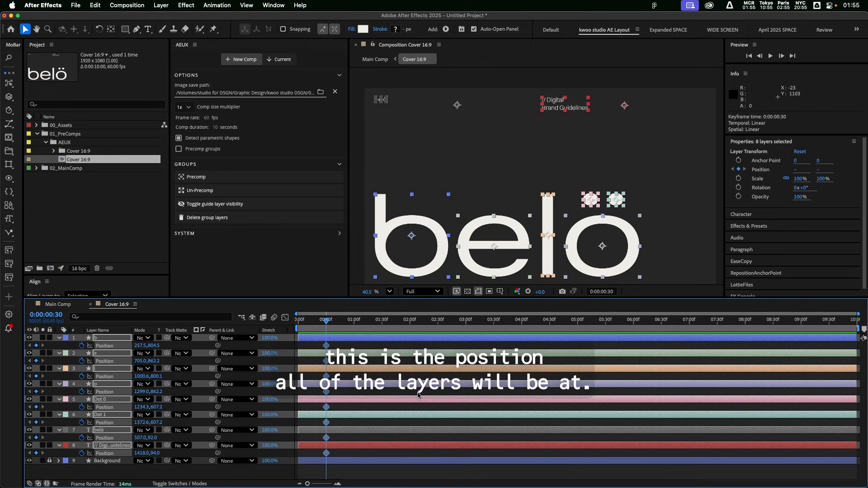
# Lower all the layers except Background by about 116 px at time zero and preview the upward movement
pyautogui.moveTo(326, 322); pyautogui.dragTo(299, 322)
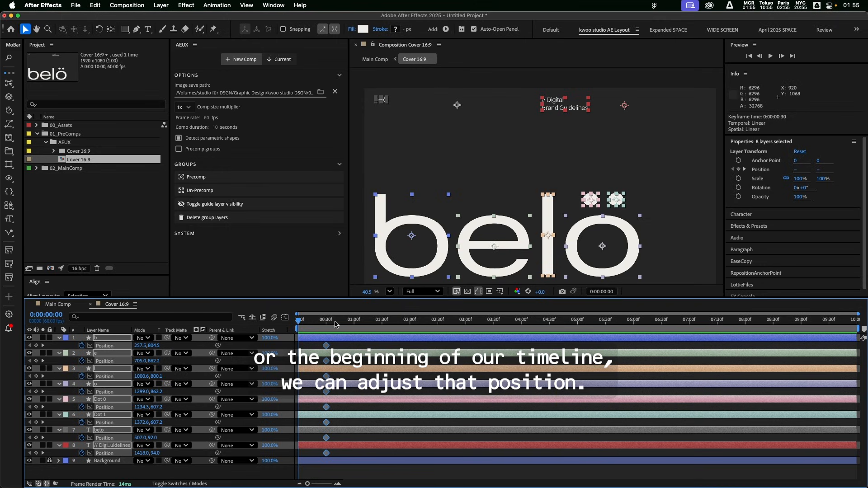
pyautogui.moveTo(154, 349); pyautogui.dragTo(202, 353)
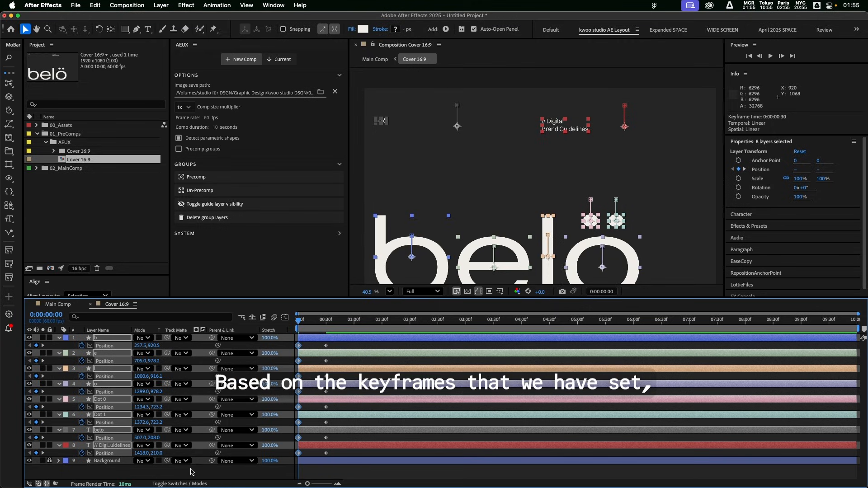
pyautogui.click(213, 475)
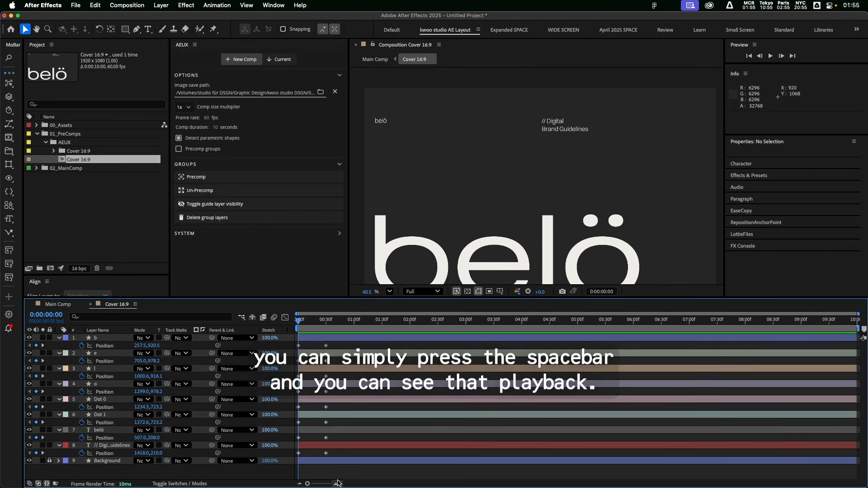
pyautogui.press('space')
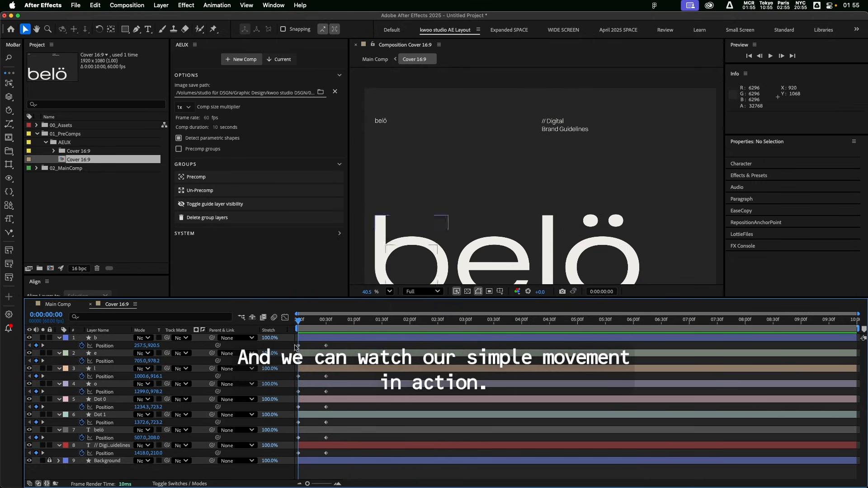
pyautogui.click(298, 321)
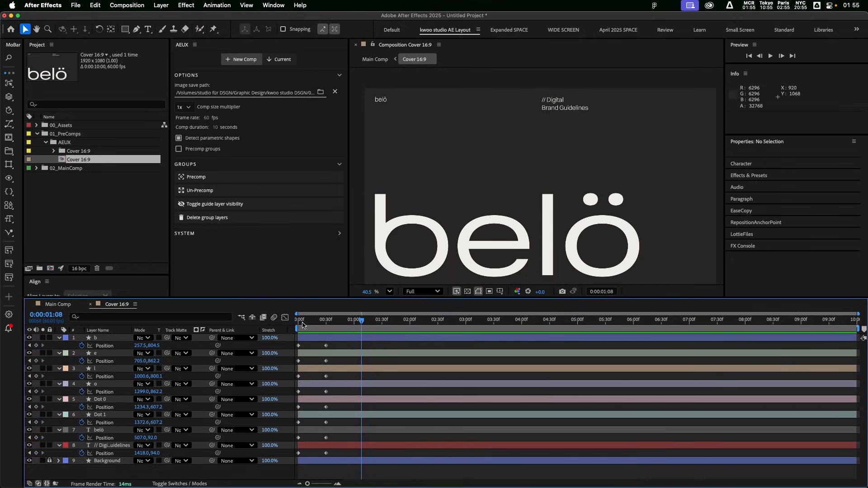
# Add Opacity keyframes at time zero to all the layers from b through // Digital Brand Guidelines
pyautogui.click(106, 339)
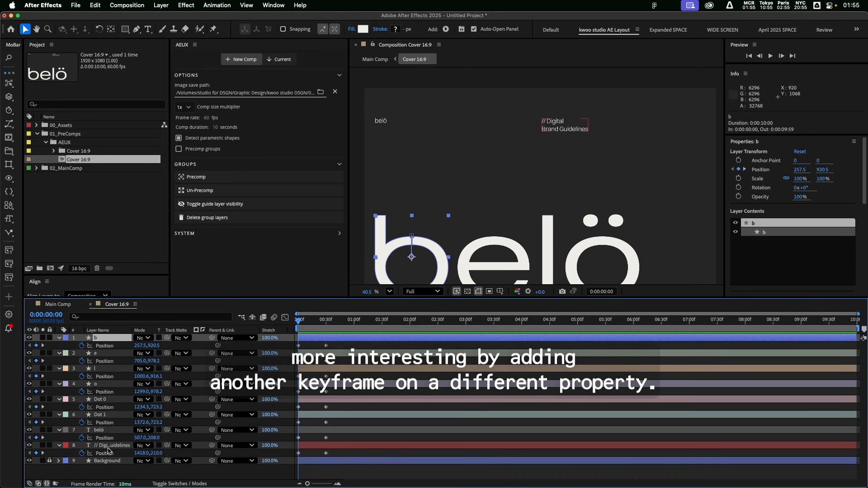
pyautogui.keyDown('shift'); pyautogui.click(111, 447); pyautogui.keyUp('shift')
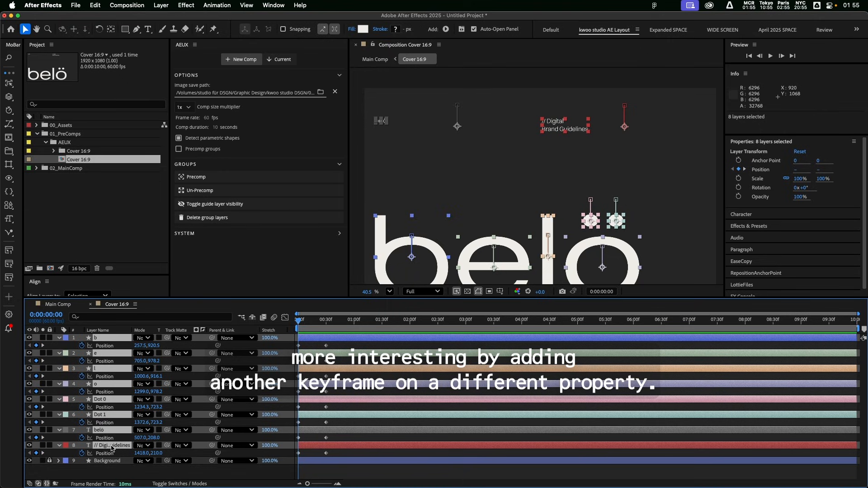
pyautogui.hotkey('shift', 'alt', 't')
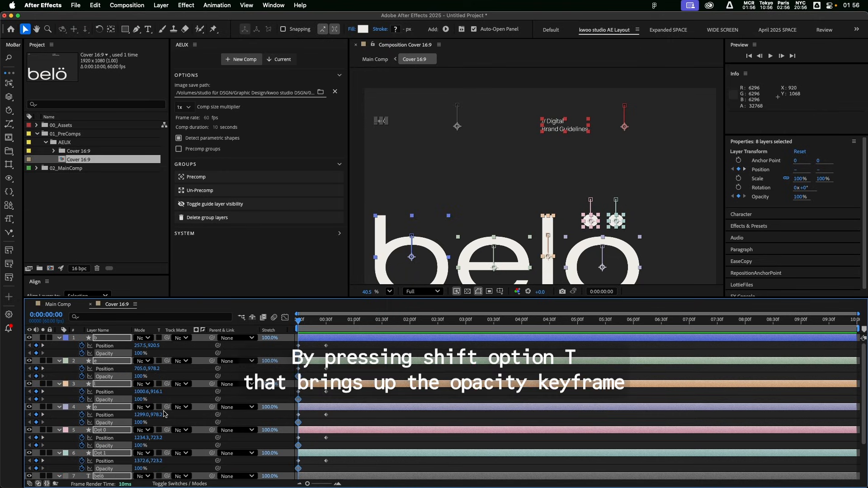
pyautogui.moveTo(269, 298); pyautogui.dragTo(270, 290)
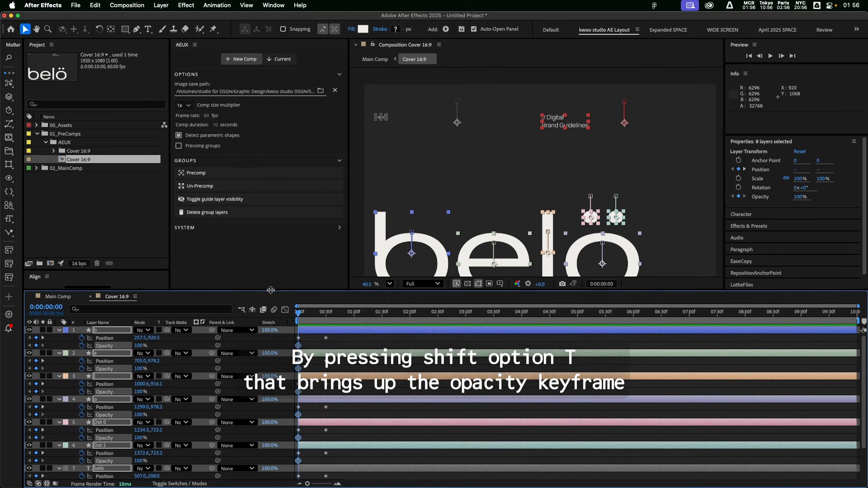
pyautogui.press('space')
pyautogui.moveTo(538, 210); pyautogui.dragTo(540, 194)
pyautogui.scroll(-1, 540, 194)
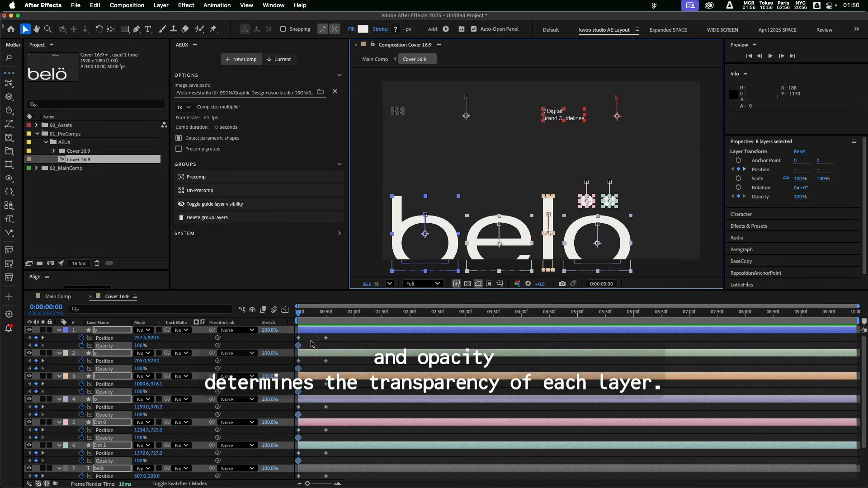
# Move the 100% Opacity keyframes to 0:00:00:30 and set the opacity of all selected layers to 0% at time zero
pyautogui.moveTo(300, 347); pyautogui.dragTo(327, 351)
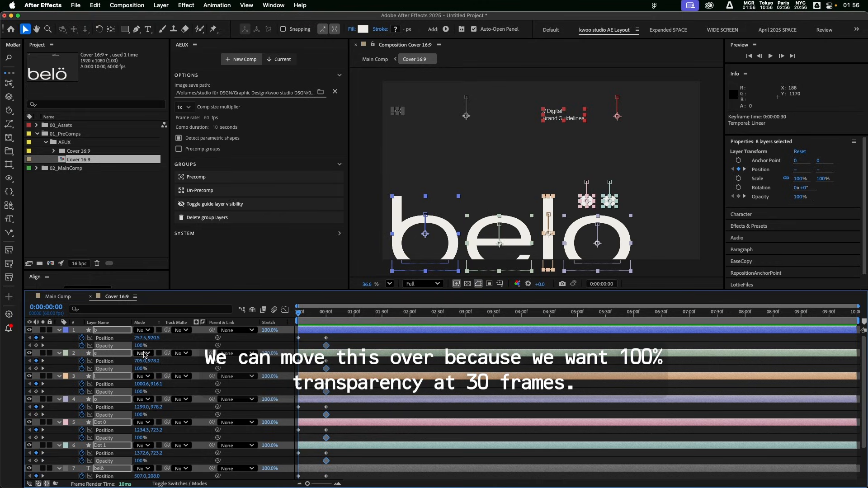
pyautogui.moveTo(140, 348); pyautogui.dragTo(54, 342)
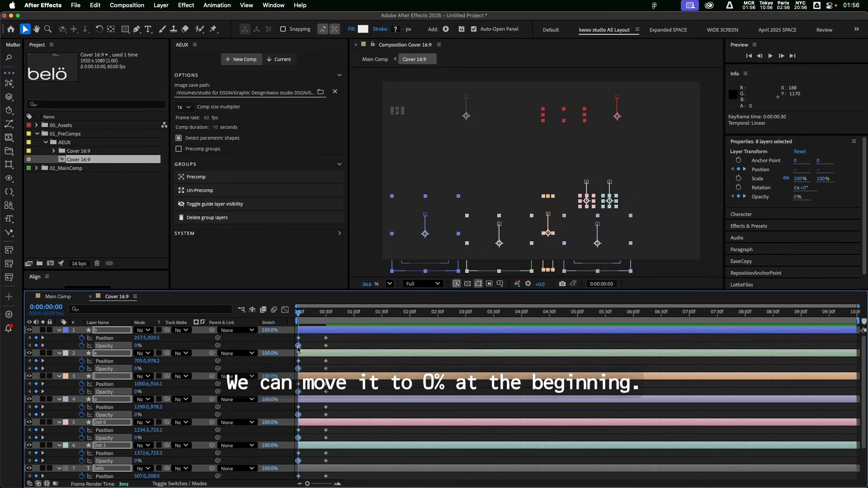
pyautogui.click(345, 347)
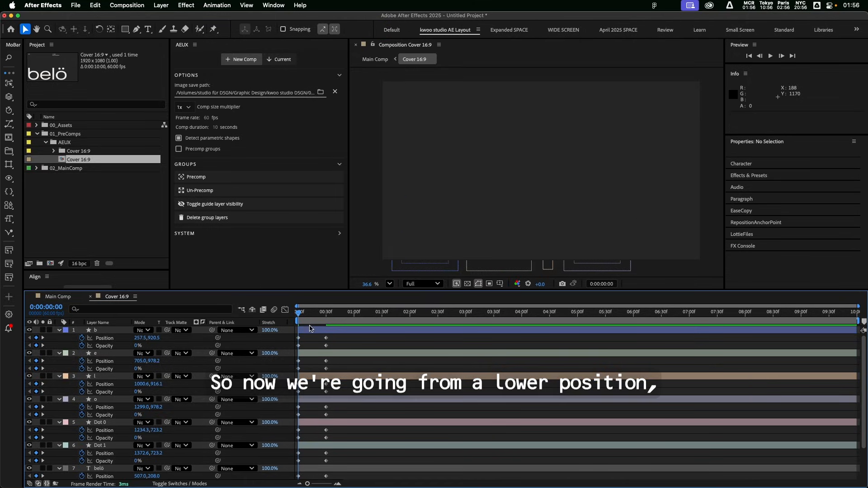
pyautogui.press('space')
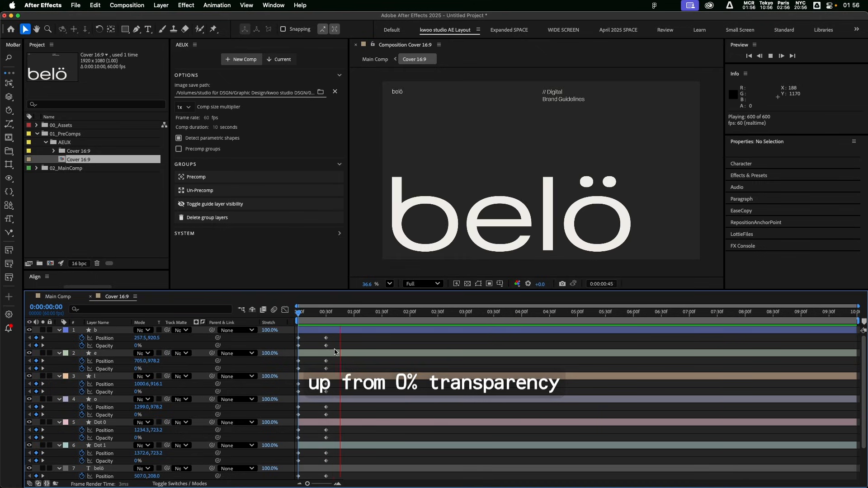
pyautogui.press('space')
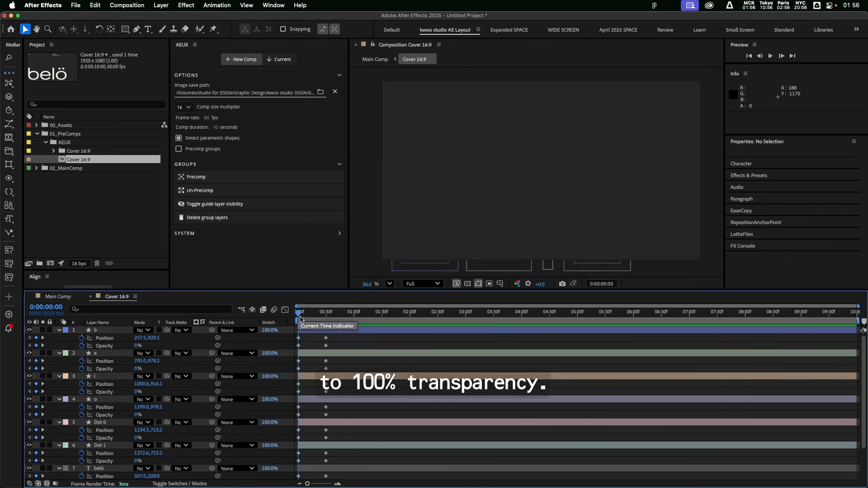
# Apply Easy Ease to all the Position and Opacity keyframes of the eight animated layers
pyautogui.scroll(-2, 352, 449)
pyautogui.scroll(2, 352, 449)
pyautogui.moveTo(380, 290); pyautogui.dragTo(380, 250)
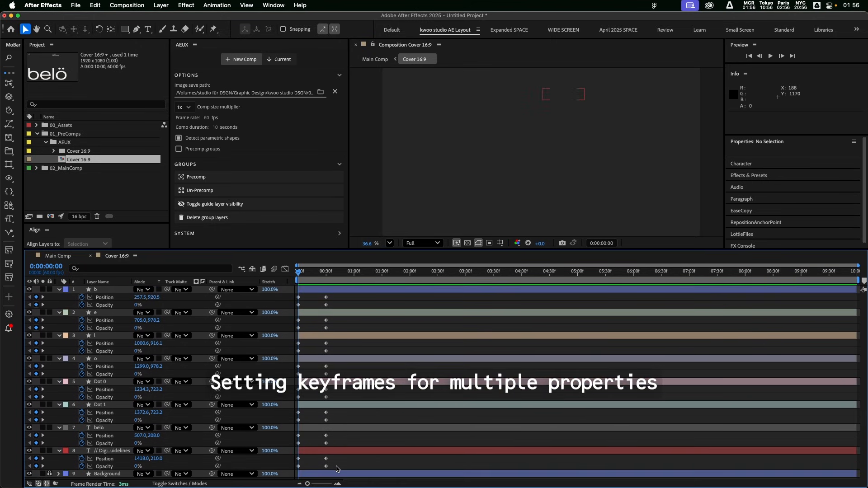
pyautogui.moveTo(341, 470); pyautogui.dragTo(299, 304)
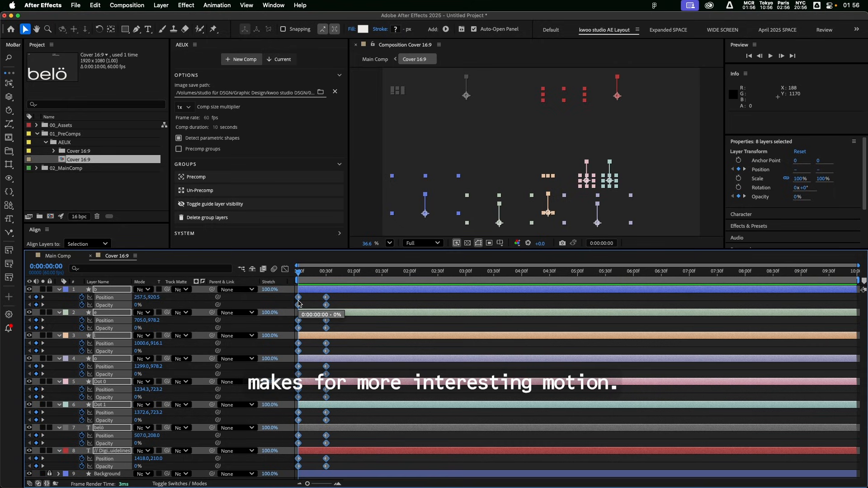
pyautogui.press('F9')
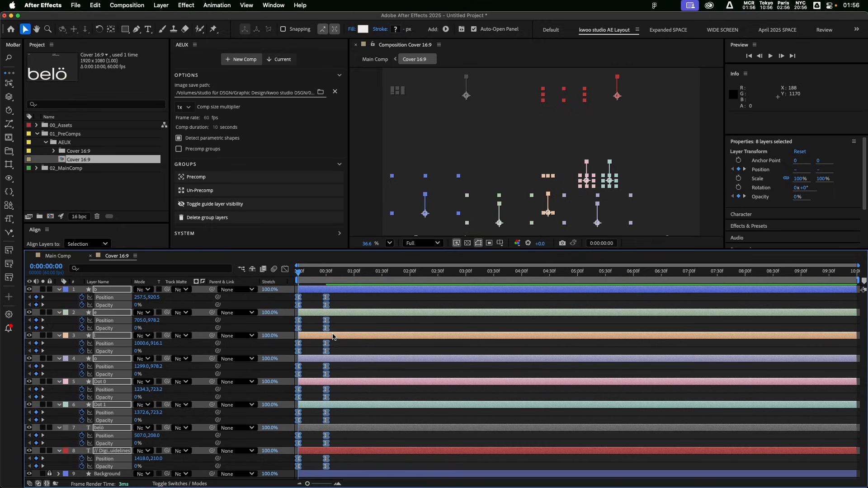
pyautogui.press('super+z')
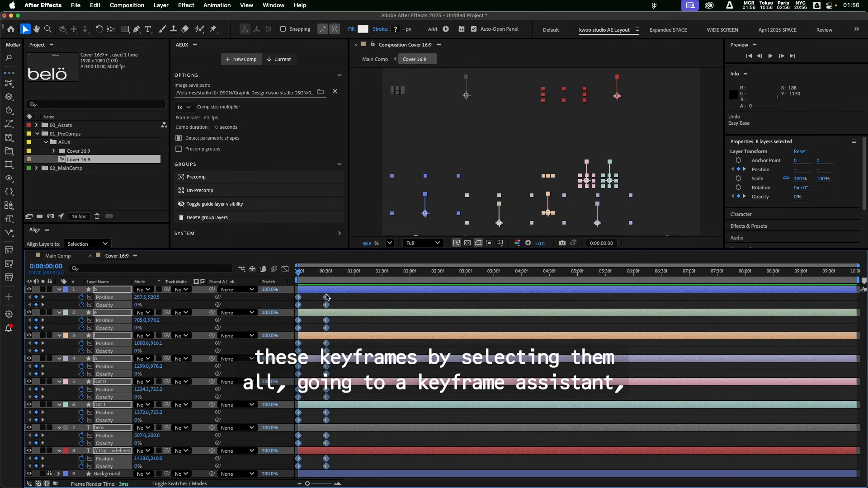
pyautogui.rightClick(326, 300)
pyautogui.moveTo(375, 441)
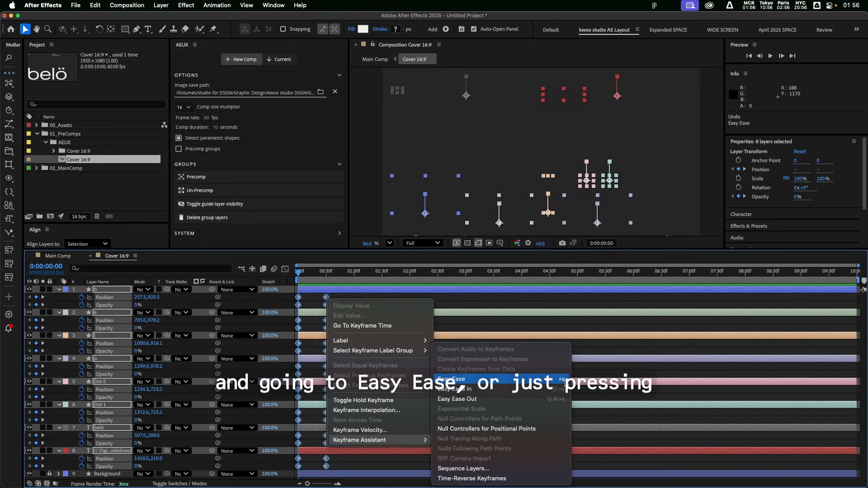
pyautogui.click(560, 380)
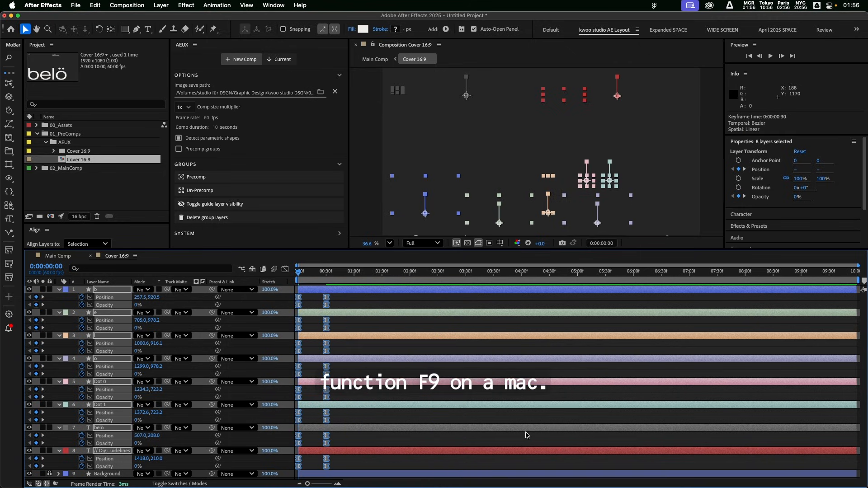
# Play back the eased animation and return to time zero
pyautogui.click(342, 306)
pyautogui.press('space')
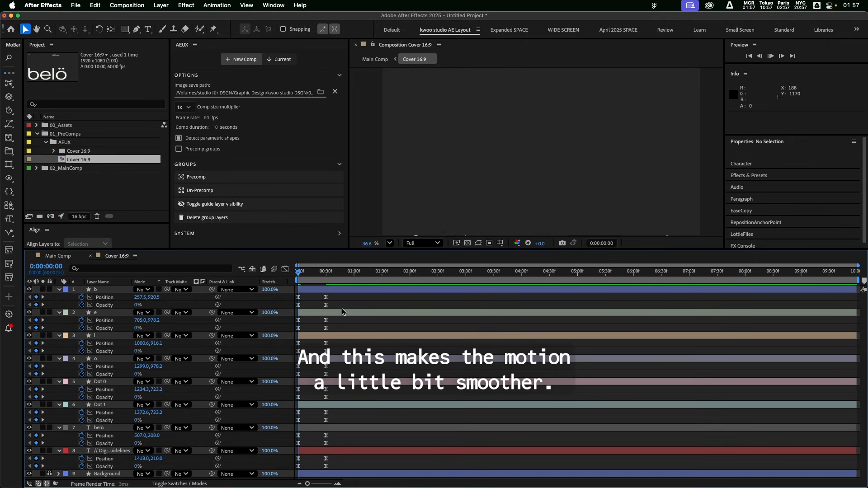
pyautogui.press('space')
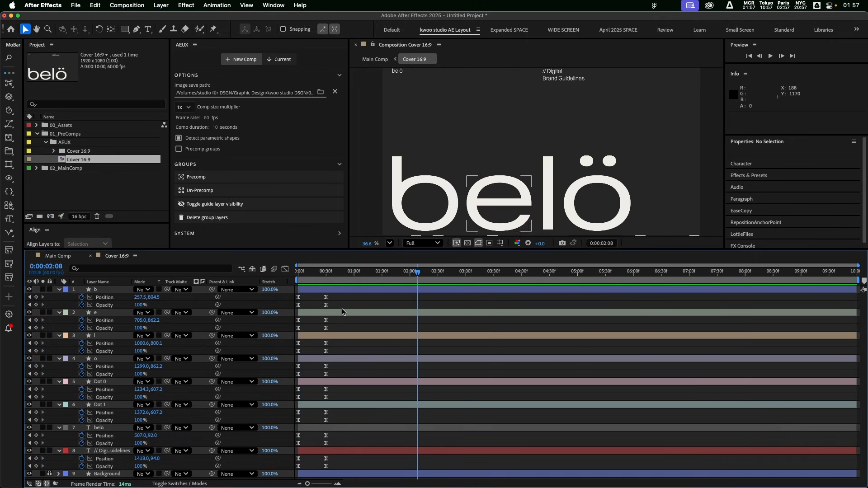
pyautogui.click(299, 273)
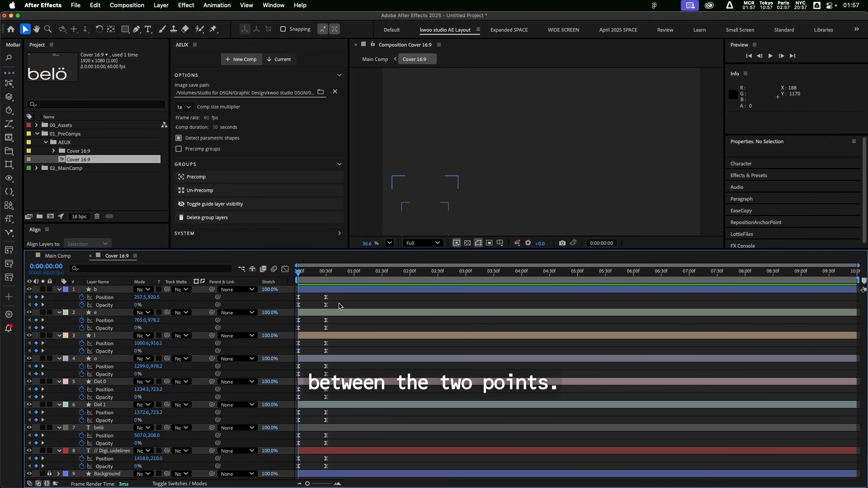
# Try to reshape the speed curves of all the keyframes together in the graph editor
pyautogui.moveTo(336, 471); pyautogui.dragTo(299, 280)
pyautogui.click(285, 269)
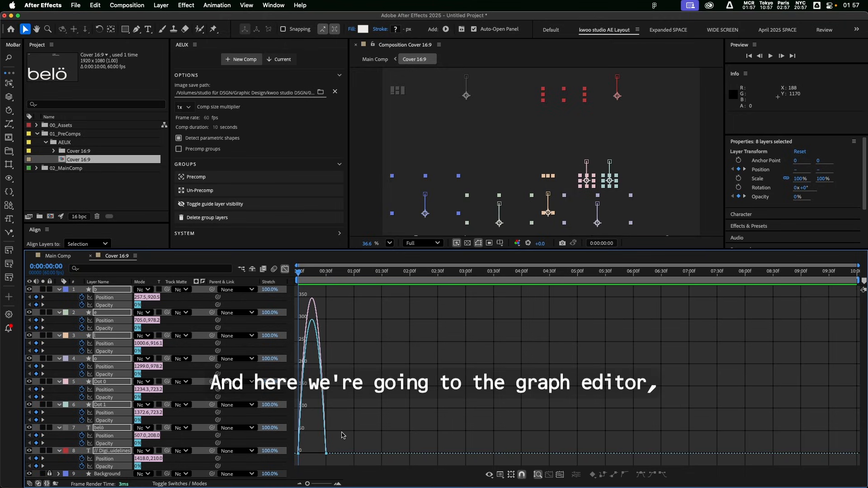
pyautogui.click(326, 453)
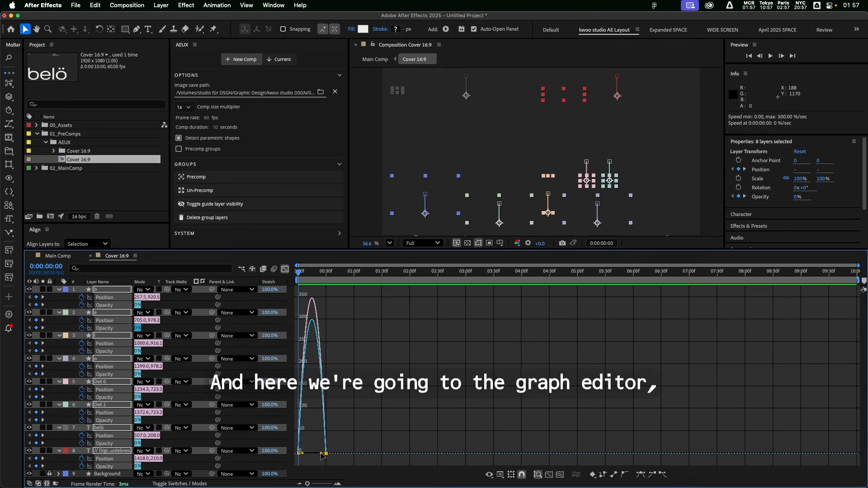
pyautogui.moveTo(323, 456); pyautogui.dragTo(351, 456)
pyautogui.click(285, 270)
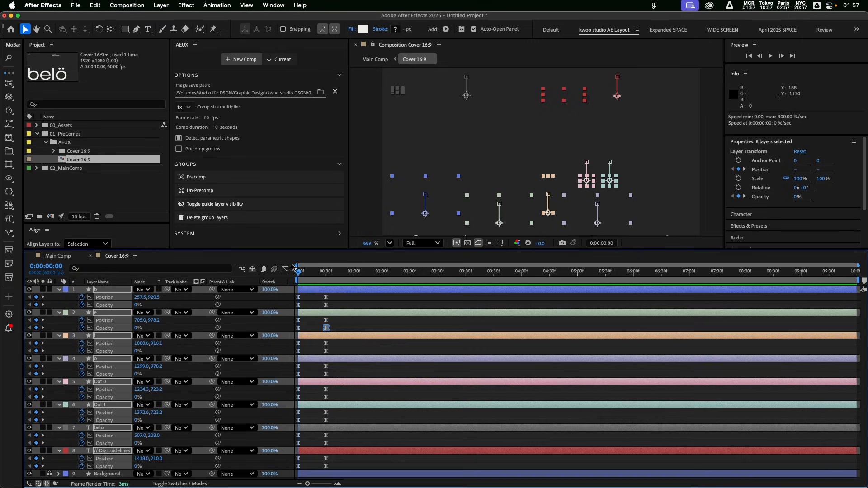
pyautogui.press('super+shift+a')
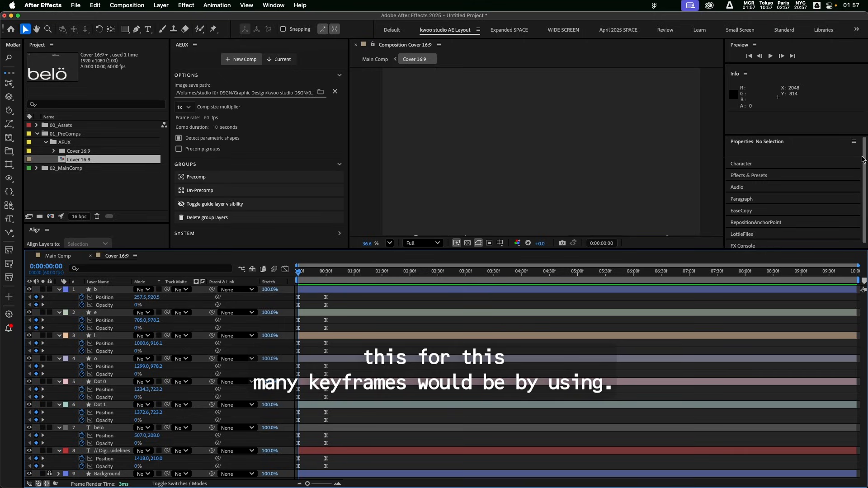
# Expand EaseCopy and reshape the b layer's Position speed curve to peak early at about 950 px/sec with a long ease-out
pyautogui.scroll(-1, 867, 175)
pyautogui.click(742, 212)
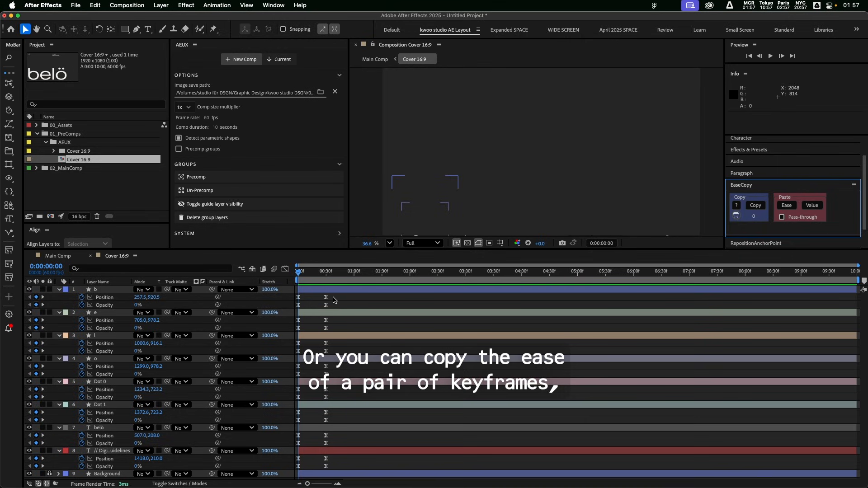
pyautogui.moveTo(337, 300); pyautogui.dragTo(295, 294)
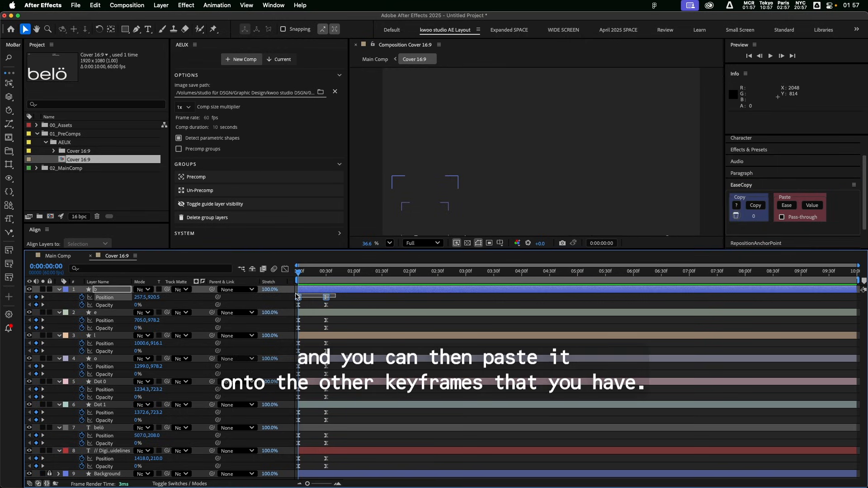
pyautogui.click(285, 269)
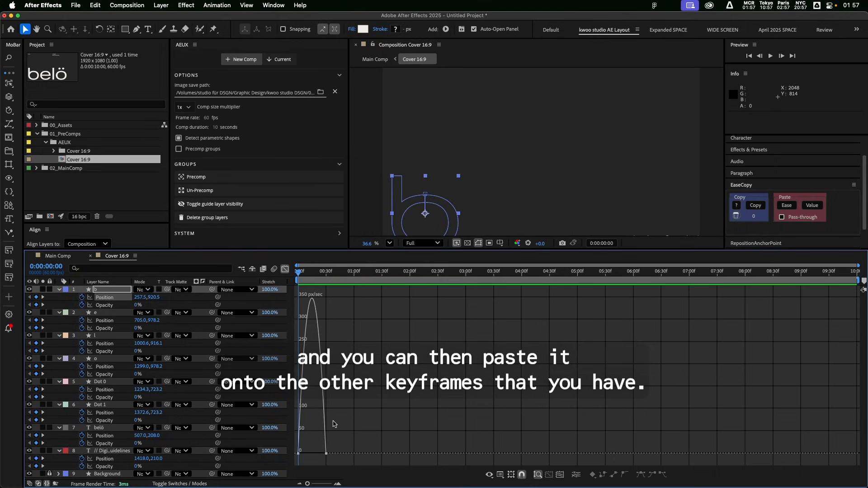
pyautogui.moveTo(330, 453); pyautogui.dragTo(312, 454)
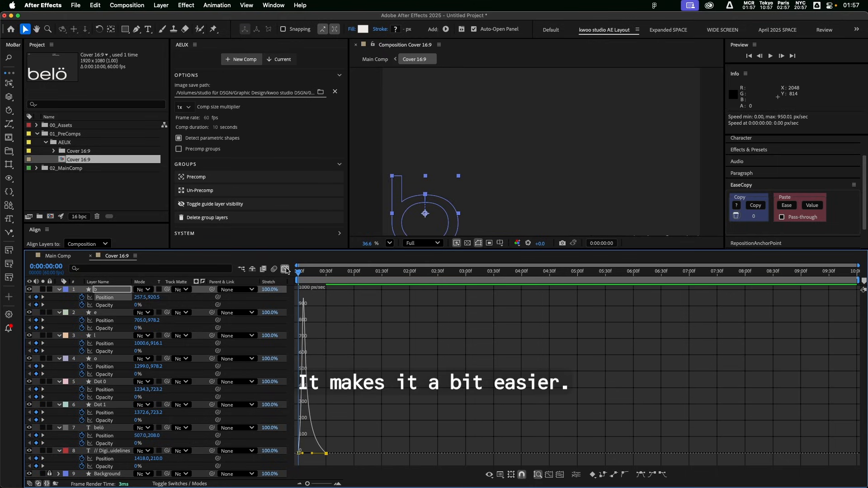
pyautogui.click(285, 270)
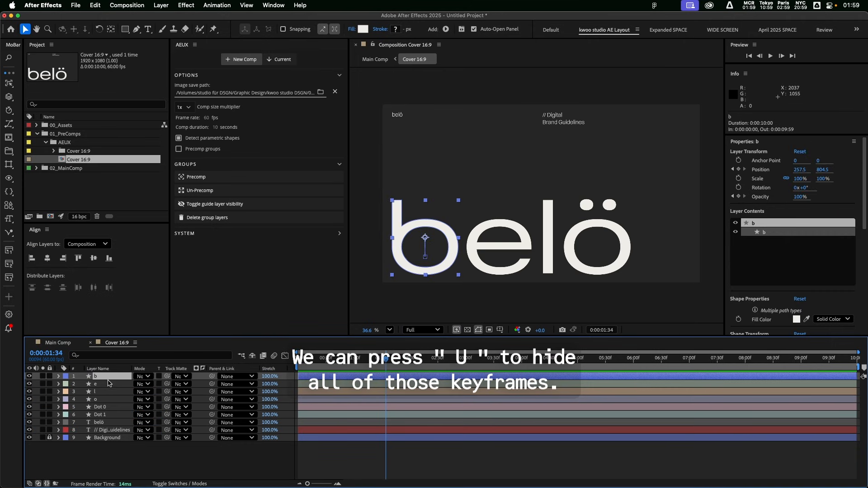
# Stagger the eight layers above Background in sequence so that the // Digital Brand Guidelines text starts at about one second
pyautogui.keyDown('shift'); pyautogui.click(109, 433); pyautogui.keyUp('shift')
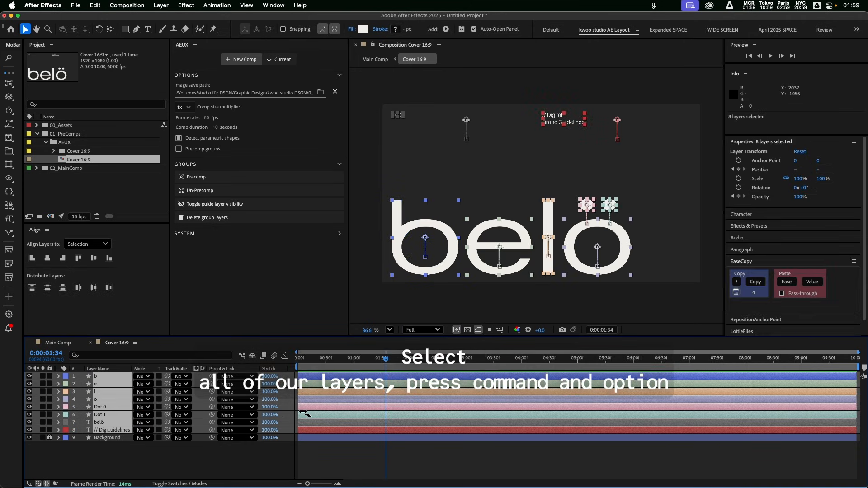
pyautogui.moveTo(303, 413); pyautogui.dragTo(347, 470)
pyautogui.click(334, 461)
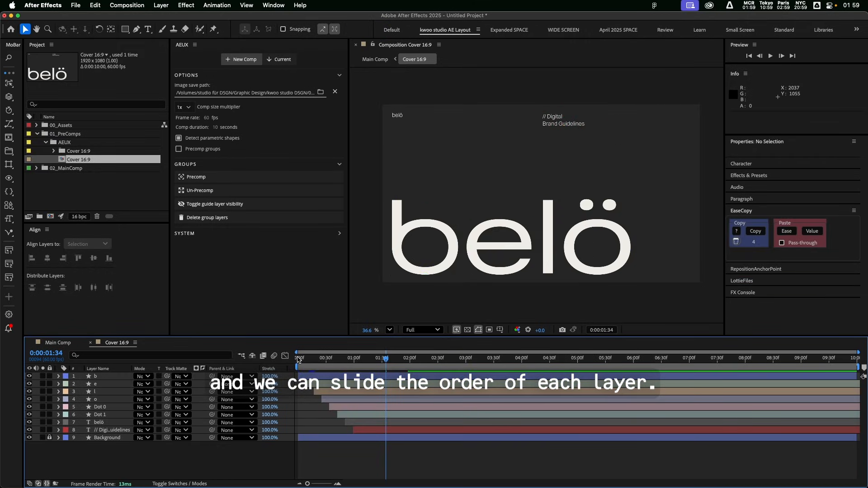
# Undo the layer stagger and offset the eight layers above Background more tightly, so // Digital Brand Guidelines starts at about 40 frames
pyautogui.click(298, 360)
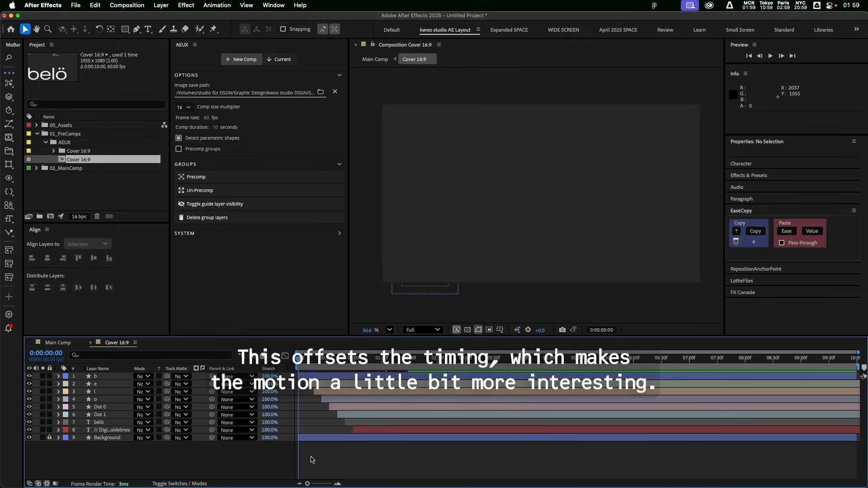
pyautogui.press('super+z')
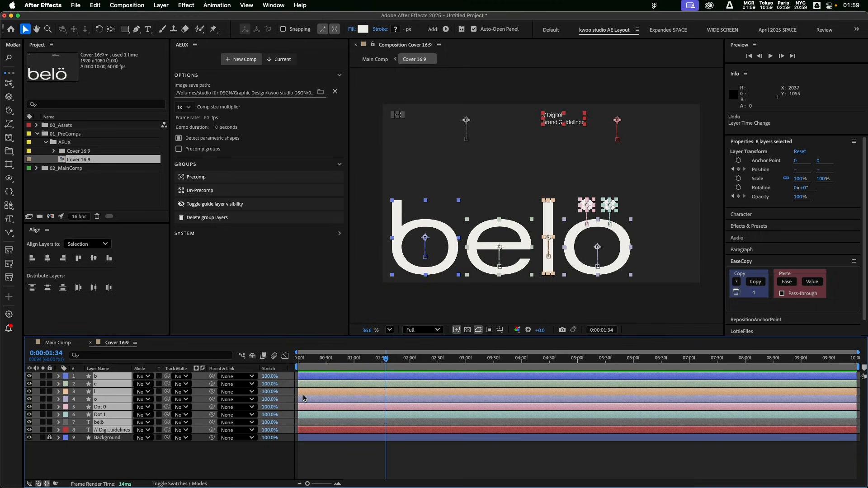
pyautogui.moveTo(302, 399); pyautogui.dragTo(341, 403)
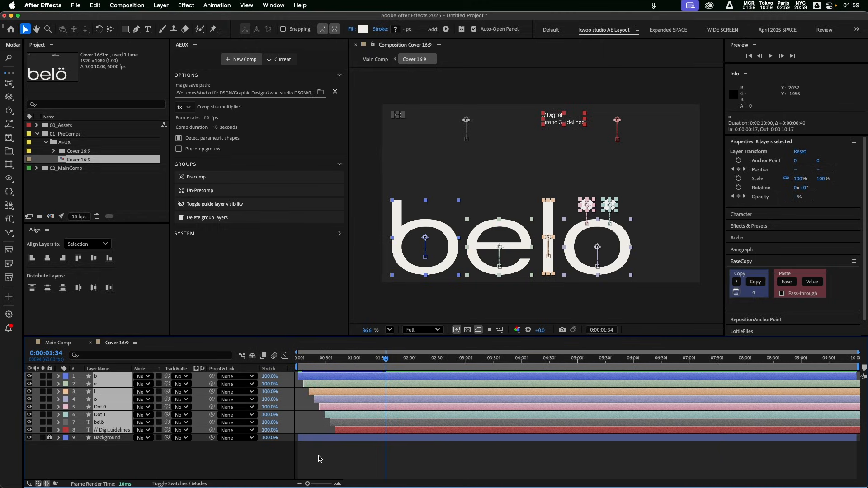
# Play back the Cover 16:9 animation several times from time zero to check the tighter layer stagger
pyautogui.click(299, 359)
pyautogui.press('space')
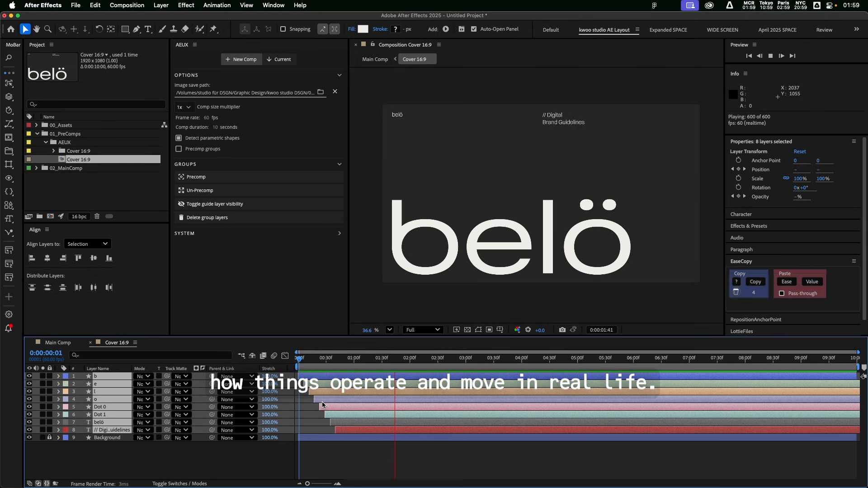
pyautogui.click(299, 359)
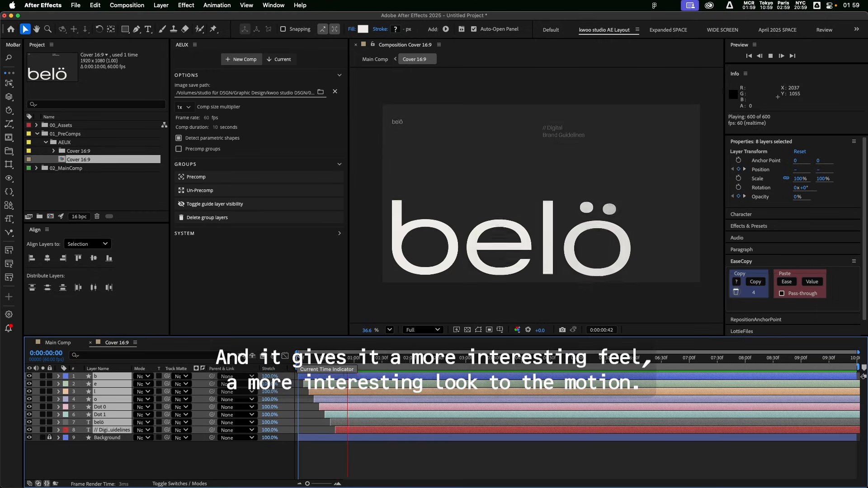
pyautogui.press('space')
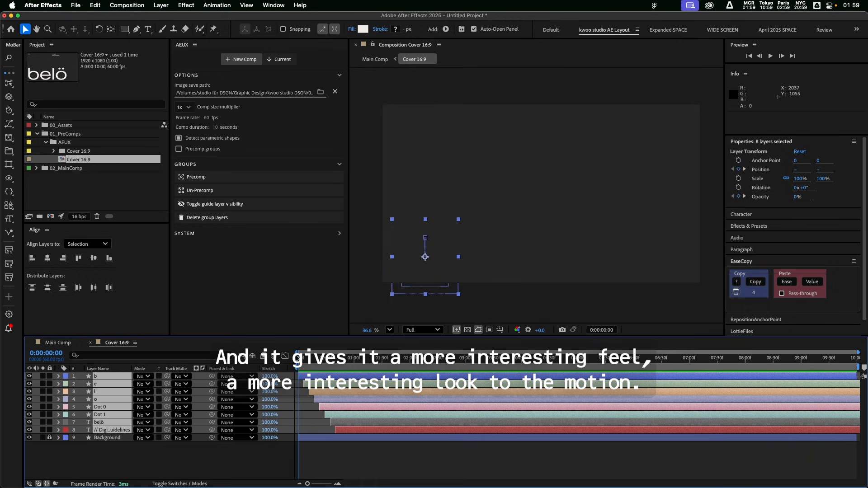
pyautogui.press('space')
pyautogui.press('space')
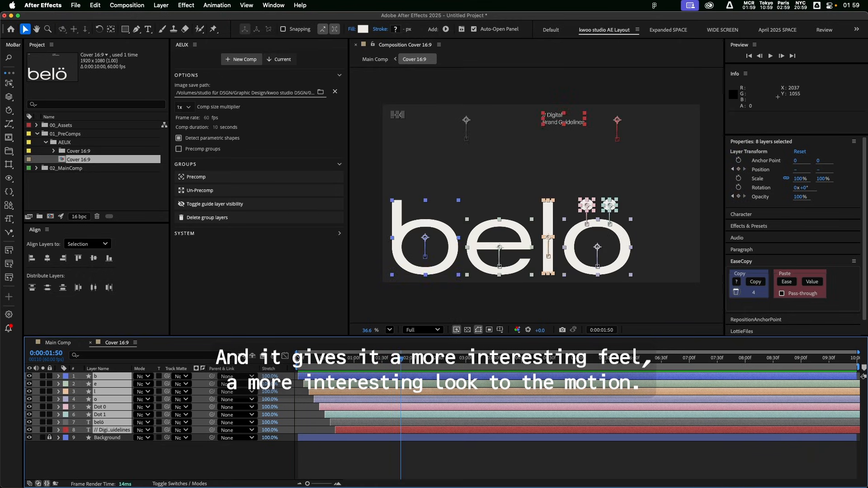
pyautogui.click(297, 357)
pyautogui.press('space')
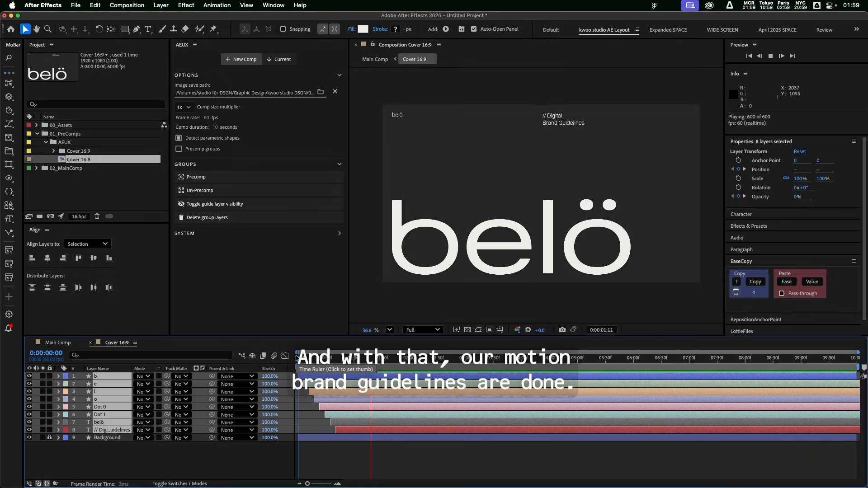
pyautogui.press('space')
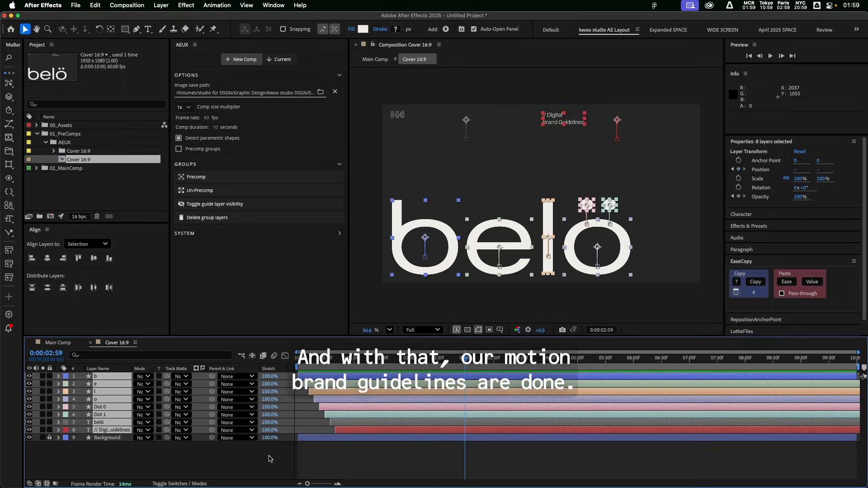
# Open Main Comp and play back the nested cover animation
pyautogui.click(58, 342)
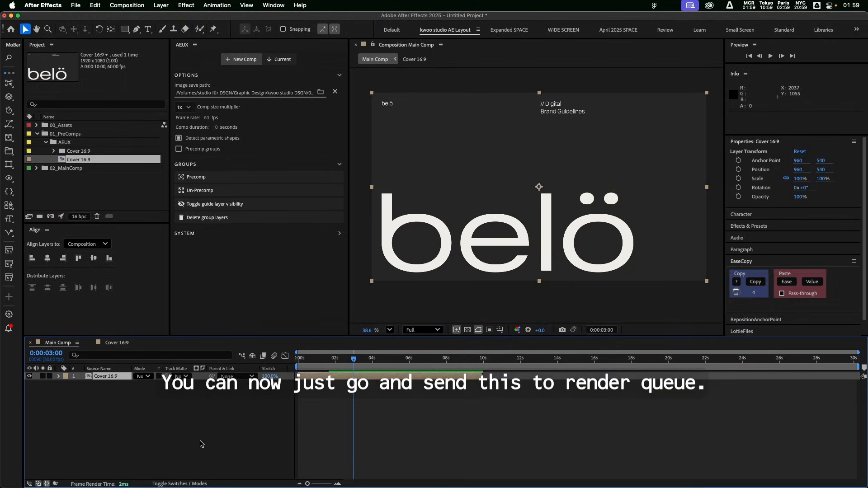
pyautogui.press('space')
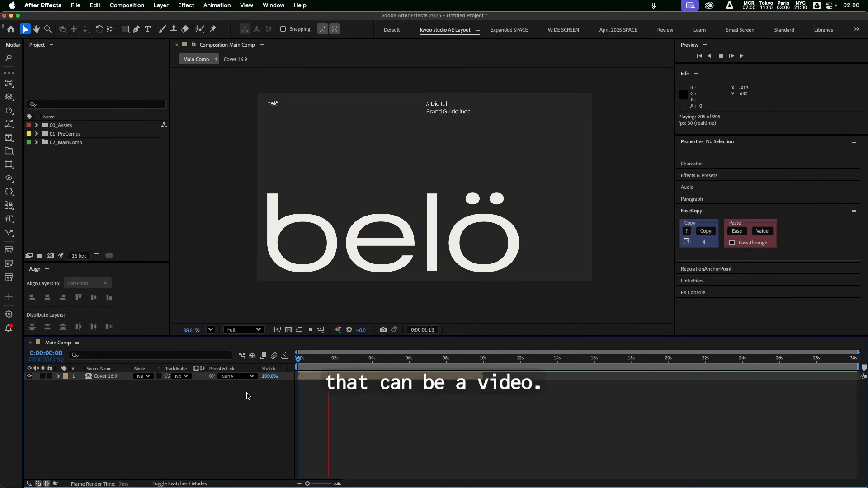
pyautogui.press('space')
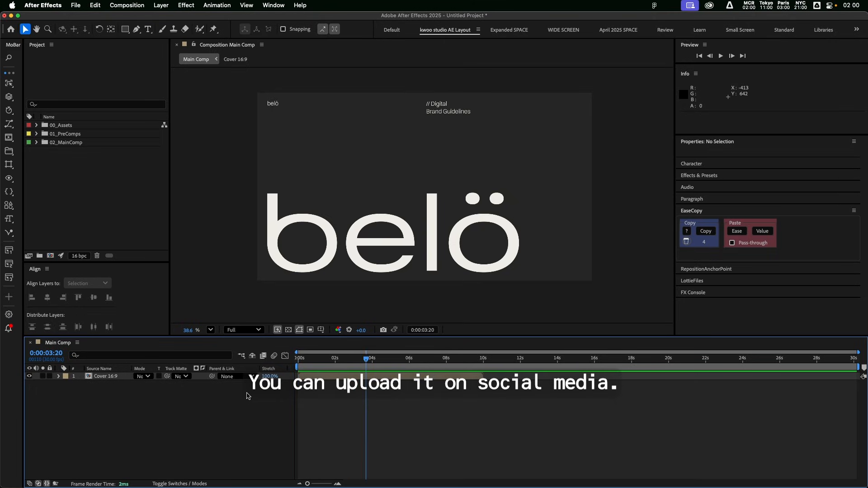
pyautogui.press('space')
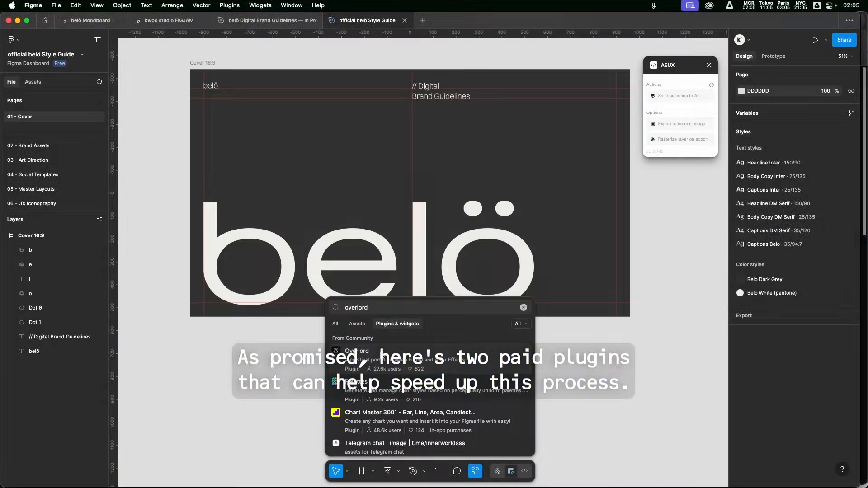
# Switch to Figma, view the Overlord plugin's details, and search the plugins for convertify to view the details of Convertify Sketch/Adobe/Google
pyautogui.click(481, 368)
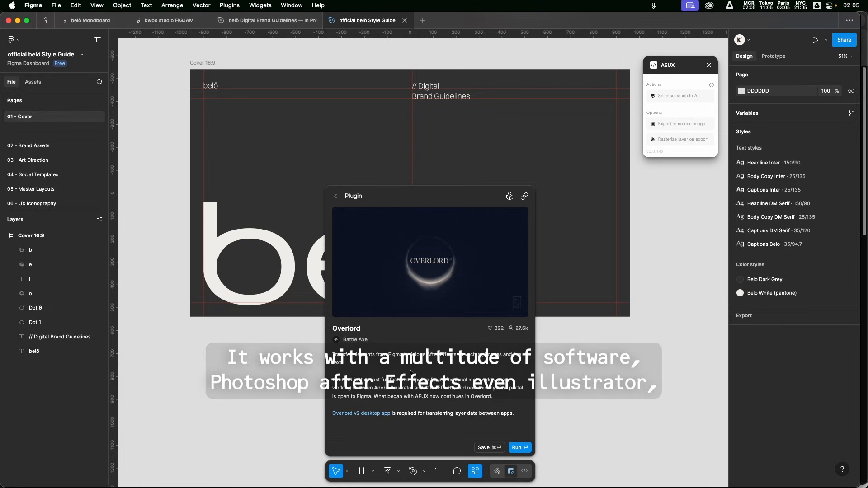
pyautogui.click(335, 197)
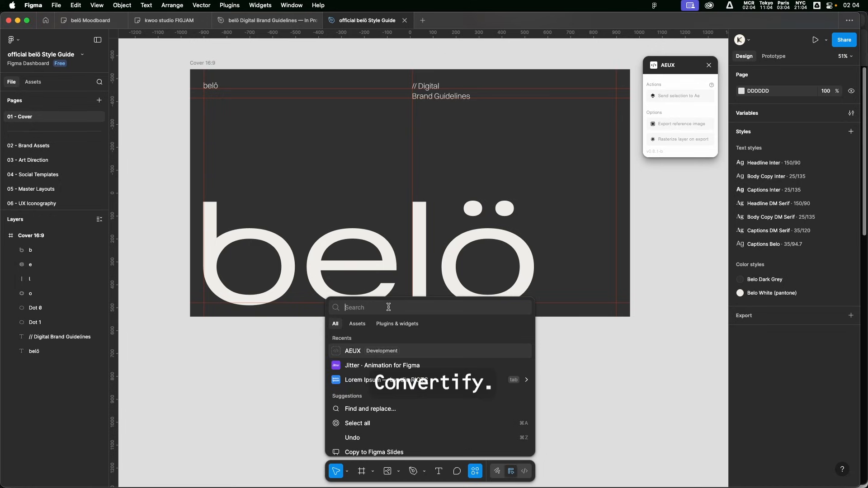
pyautogui.click(396, 323)
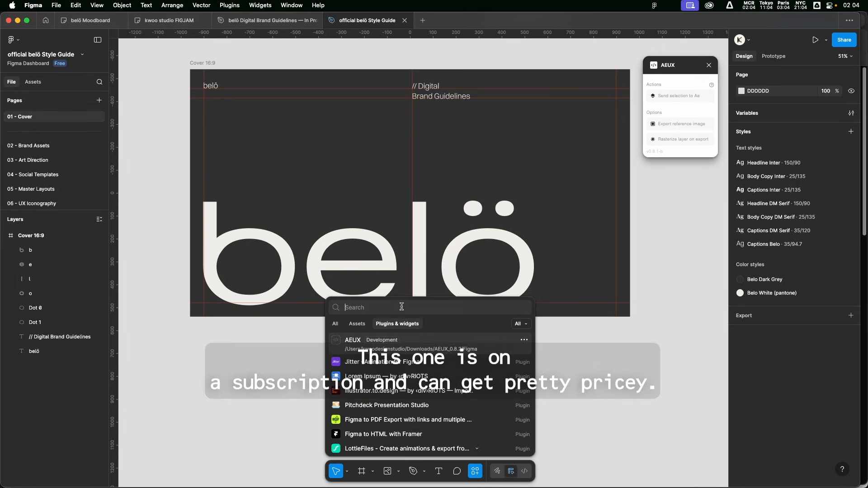
pyautogui.write('convertify')
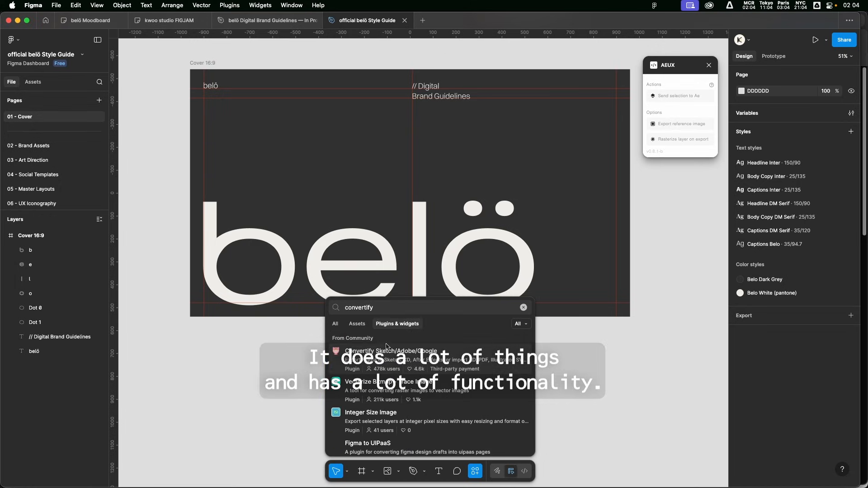
pyautogui.click(392, 356)
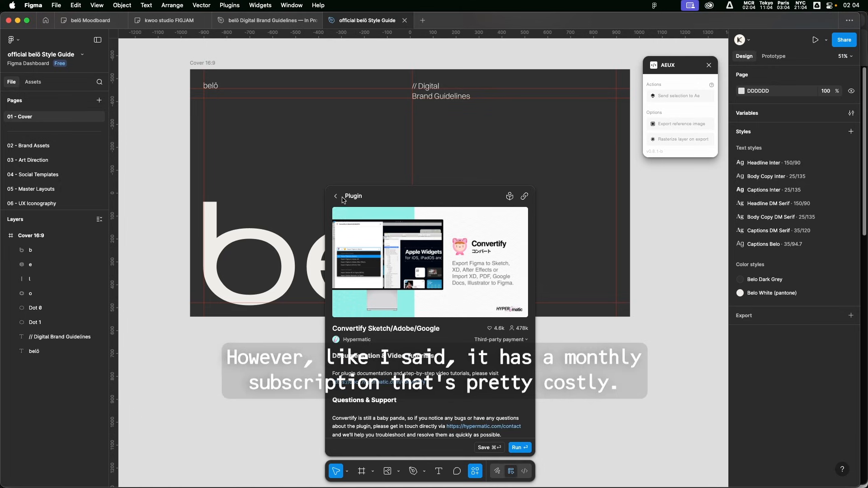
pyautogui.moveTo(534, 226)
pyautogui.mouseDown()
pyautogui.moveTo(531, 255)
pyautogui.moveTo(527, 215)
pyautogui.mouseUp()
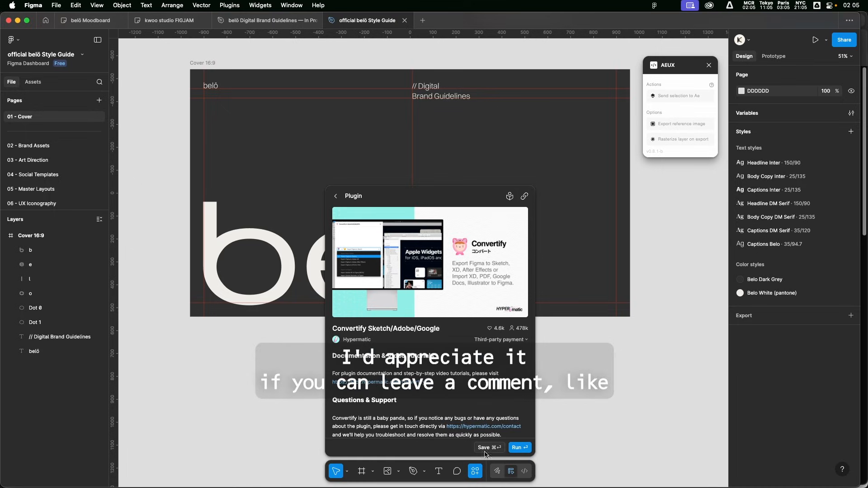
pyautogui.click(334, 197)
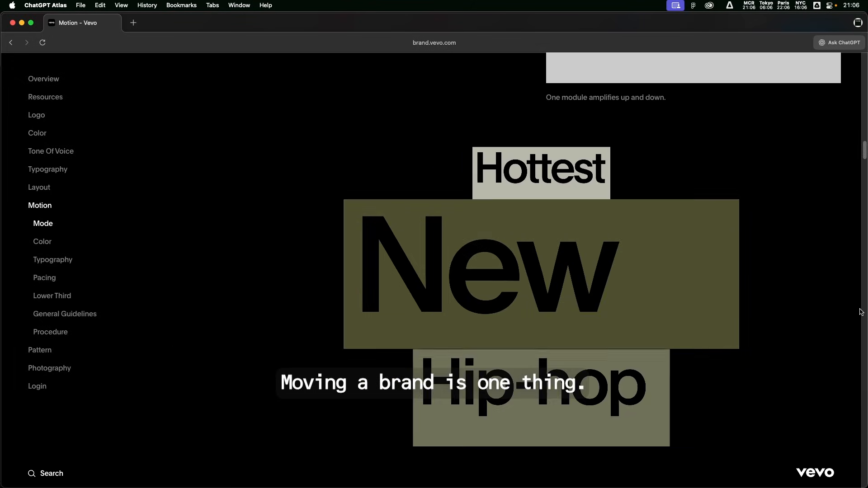
# Switch to the browser and look through the Motion section's Mode examples in Vevo's brand guidelines
pyautogui.scroll(-5, 861, 312)
pyautogui.scroll(-3, 861, 312)
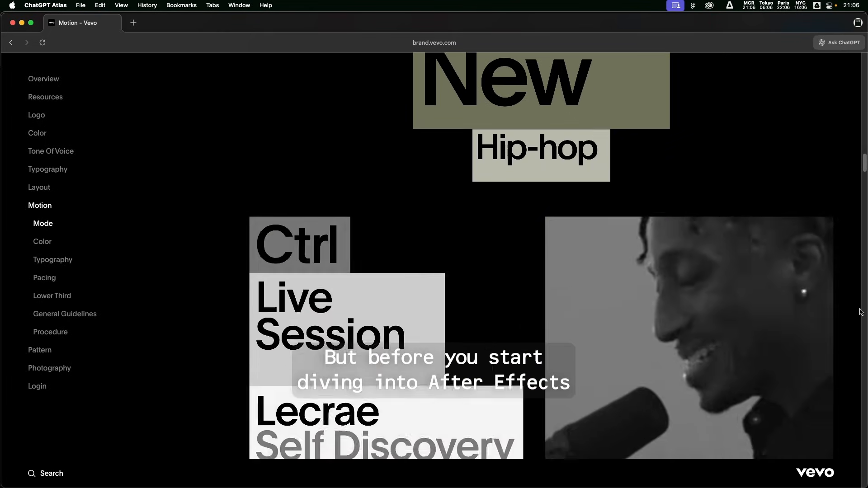
pyautogui.scroll(-1, 861, 312)
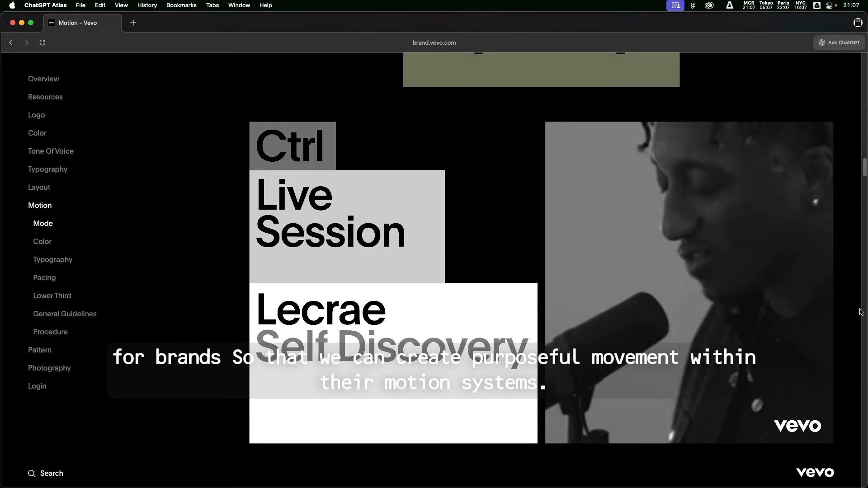
pyautogui.scroll(-5, 861, 312)
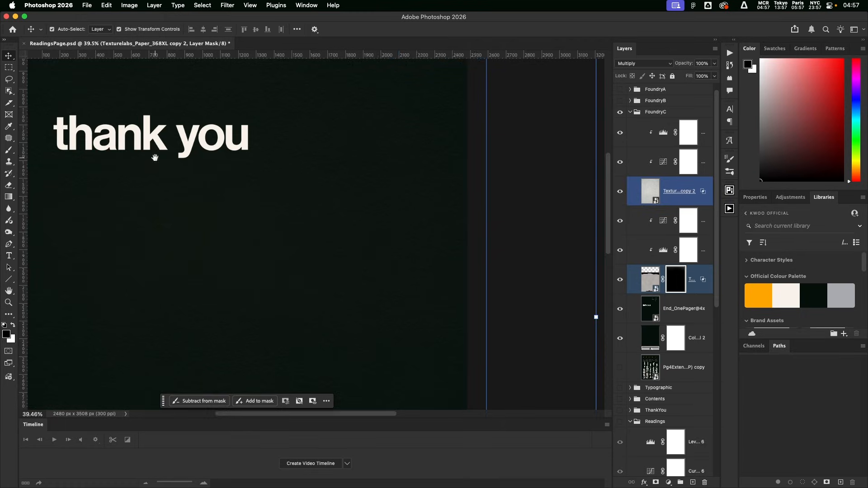
pyautogui.scroll(5, 350, 220)
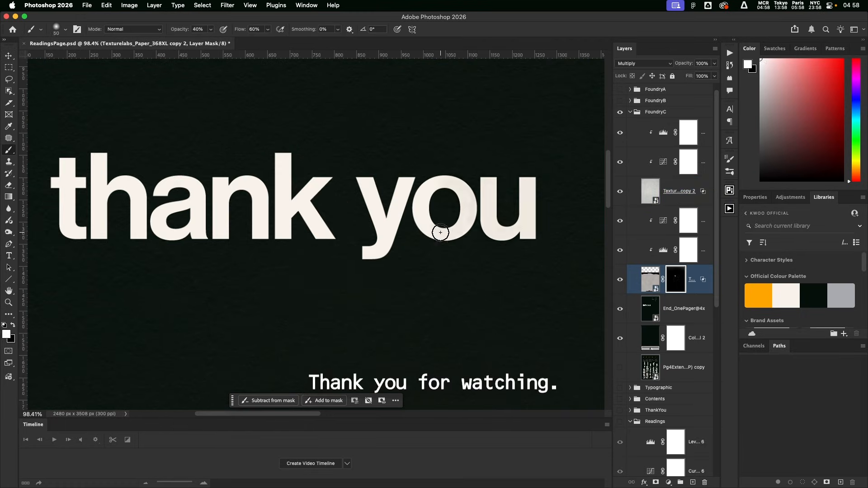